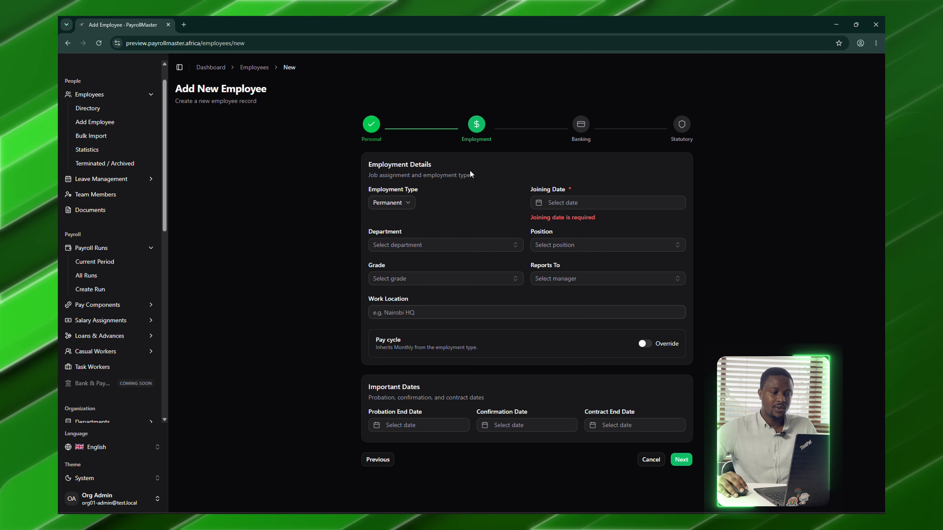
- Set Employment Type to Casual and the joining date to 5 January 2026
{"action": "left_click", "coordinate": [402, 202]}
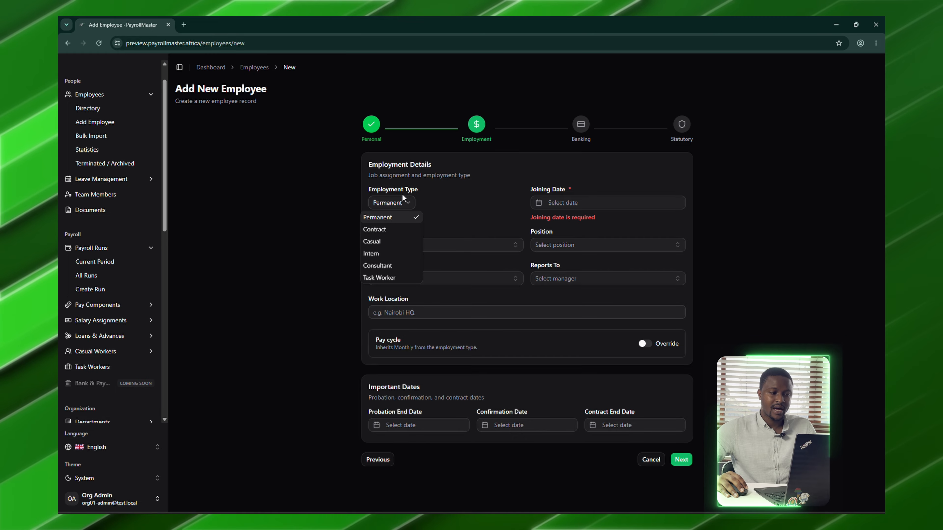
{"action": "left_click", "coordinate": [386, 241]}
{"action": "left_click", "coordinate": [565, 205]}
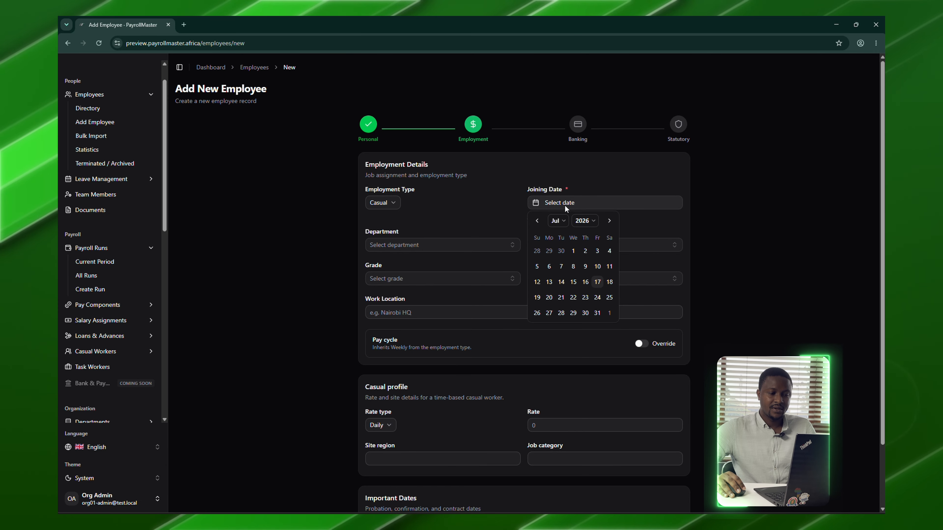
{"action": "left_click", "coordinate": [561, 222]}
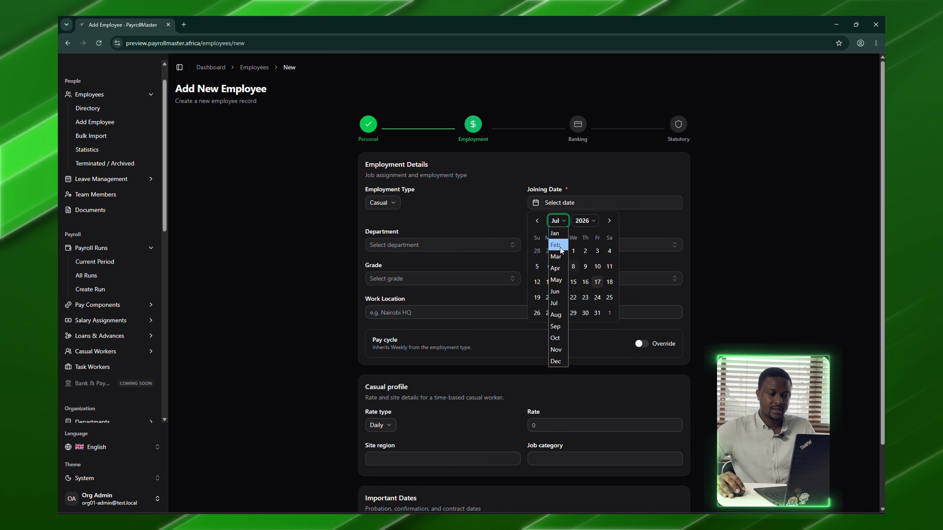
{"action": "left_click", "coordinate": [554, 233]}
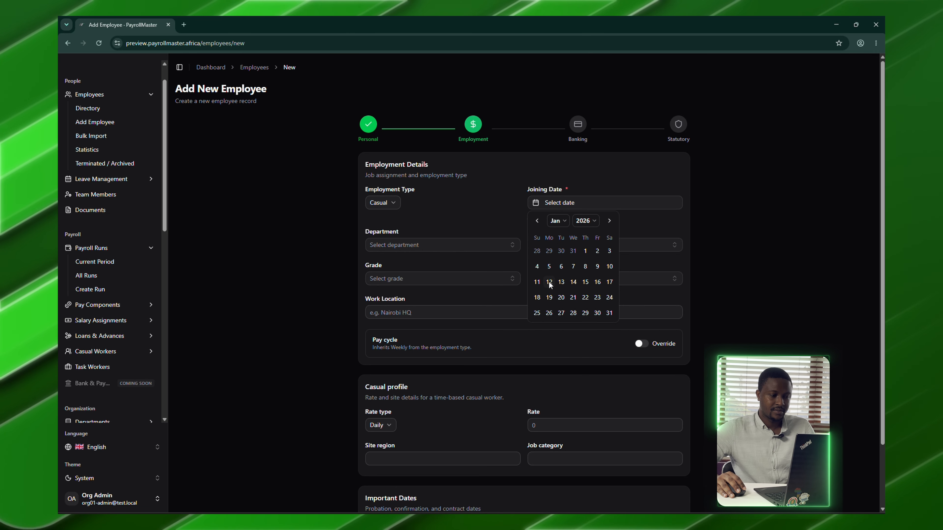
{"action": "left_click", "coordinate": [549, 268]}
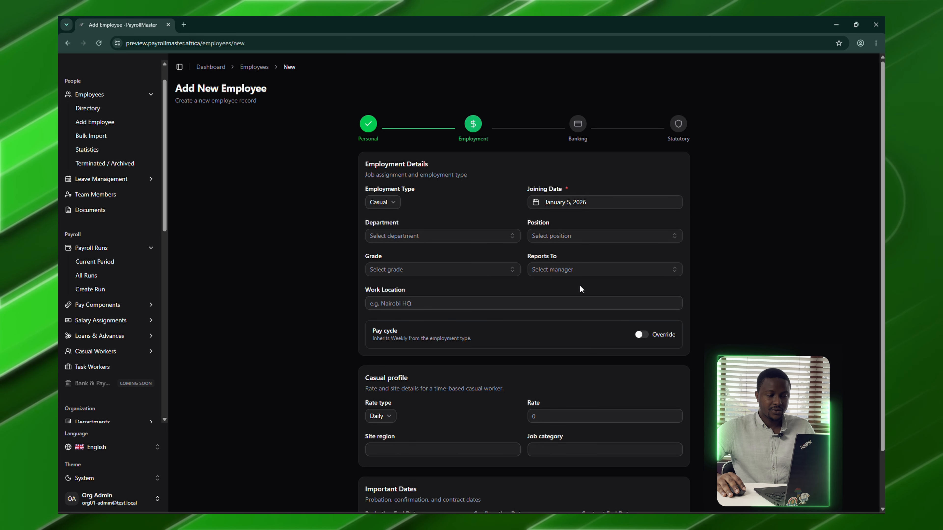
- Keep the rate type as Daily and enter a rate of 1000
{"action": "scroll", "coordinate": [580, 286], "scroll_direction": "down", "scroll_amount": 2}
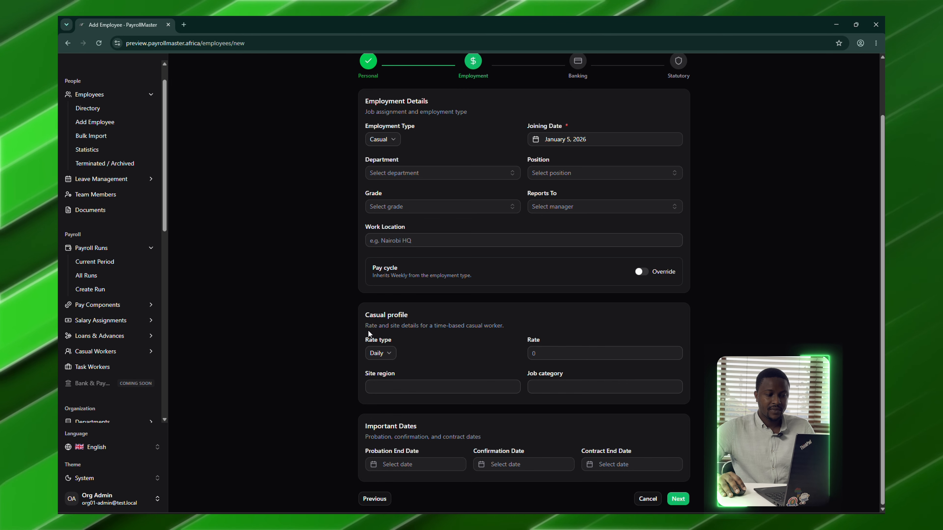
{"action": "left_click", "coordinate": [391, 349]}
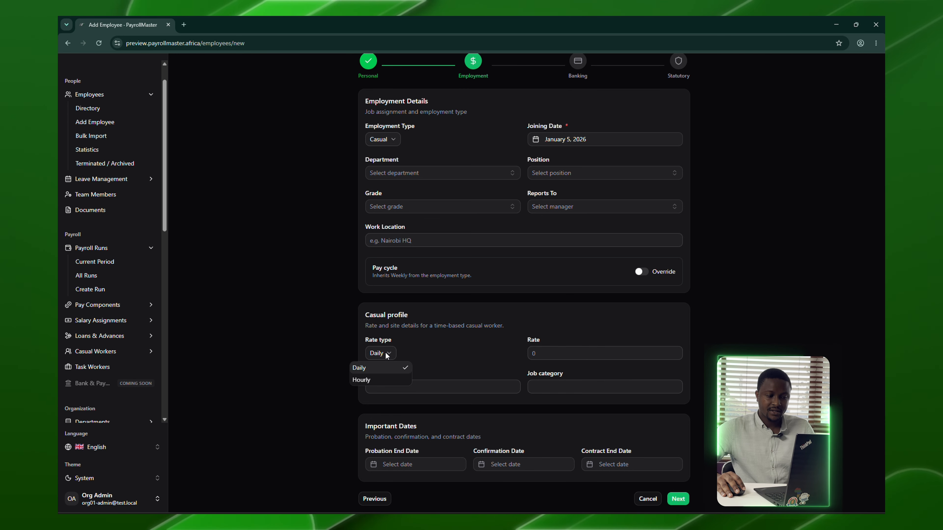
{"action": "left_click", "coordinate": [384, 368]}
{"action": "left_click", "coordinate": [546, 354]}
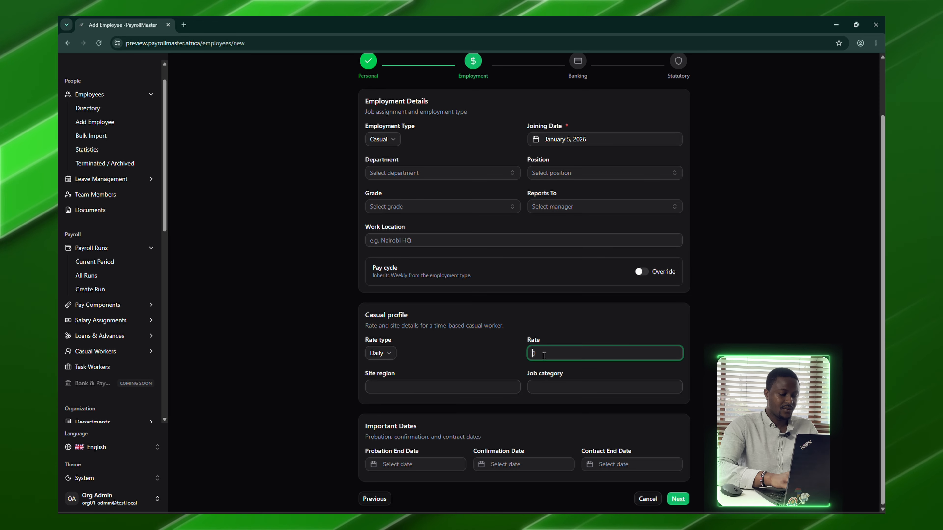
{"action": "type", "text": "1"}
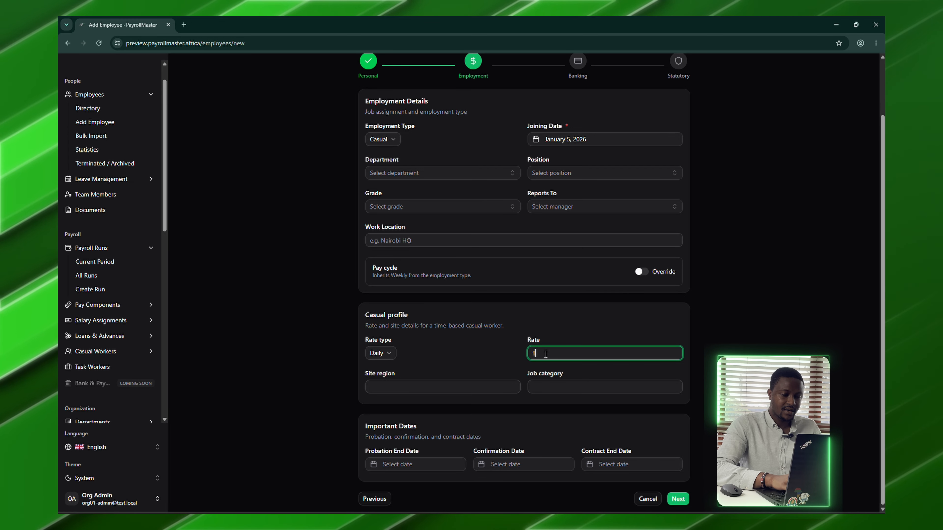
{"action": "type", "text": "000"}
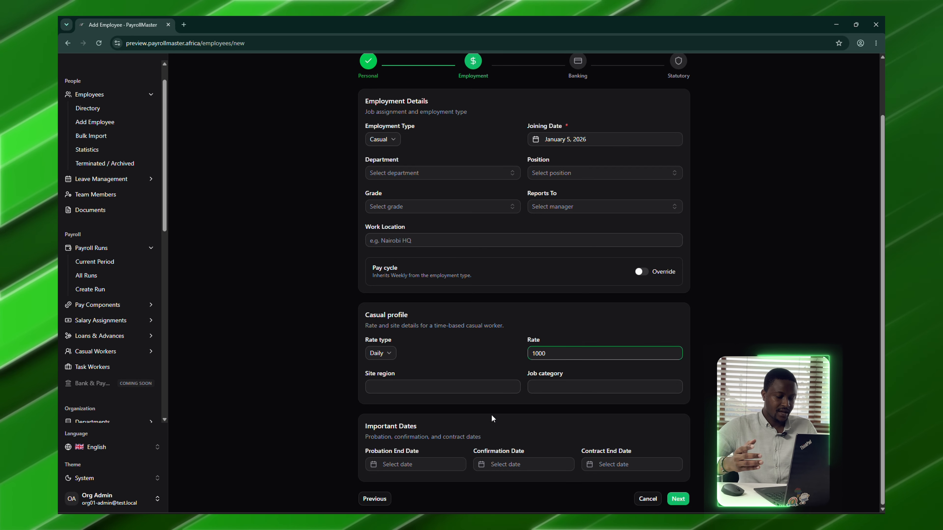
- Enter site region Kiambu and job category Cleaner
{"action": "left_click", "coordinate": [468, 386]}
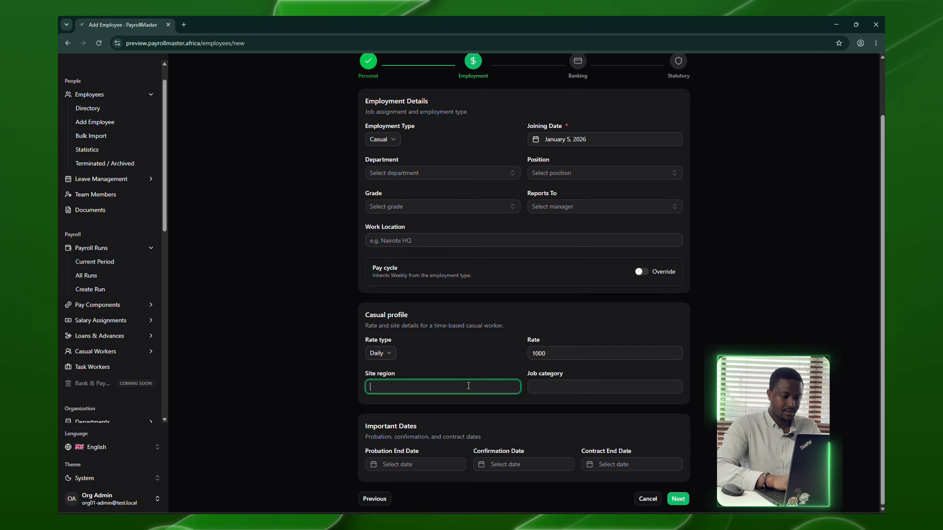
{"action": "type", "text": "Nai"}
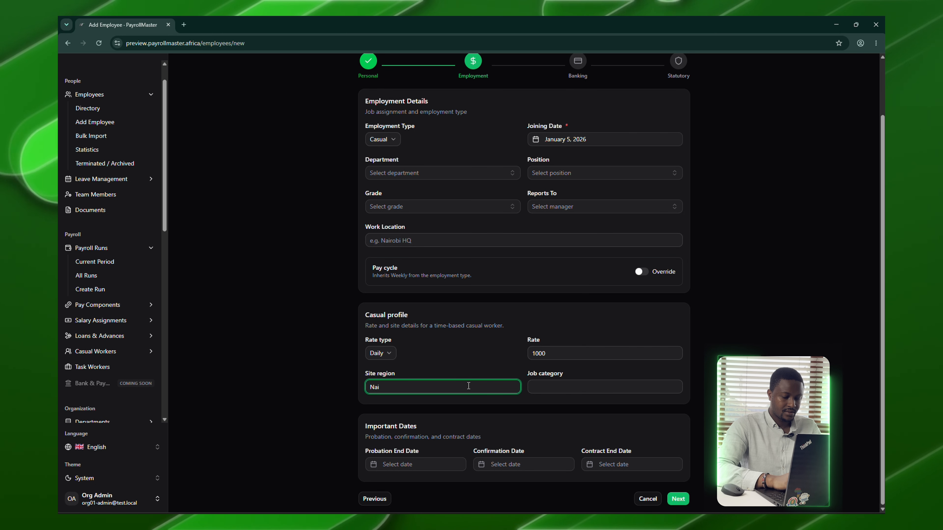
{"action": "key", "text": "BackSpace"}
{"action": "key", "text": "BackSpace"}
{"action": "key", "text": "BackSpace"}
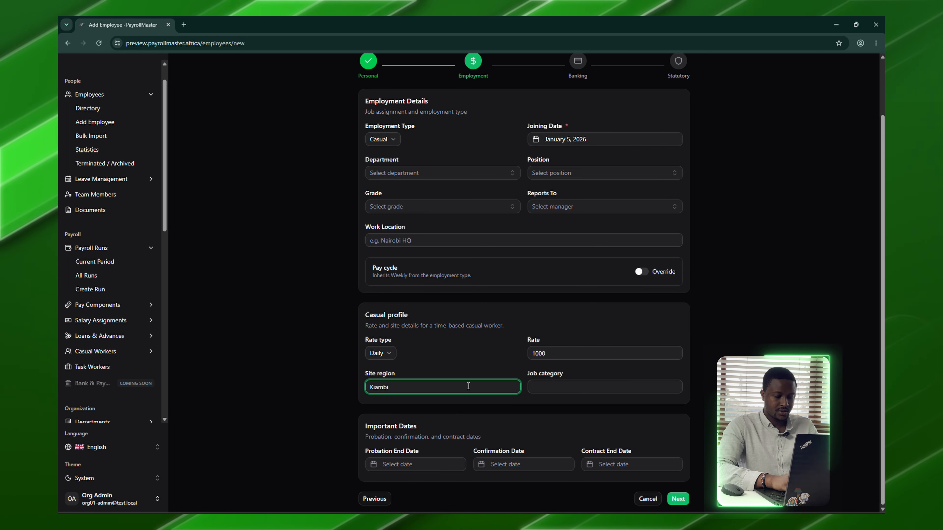
{"action": "type", "text": "Kiambu"}
{"action": "key", "text": "Tab"}
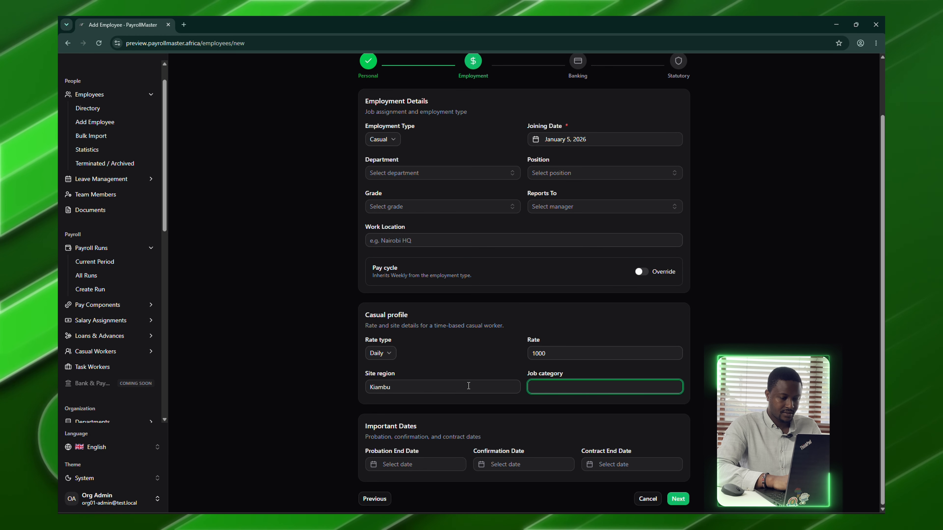
{"action": "type", "text": "Cleaner"}
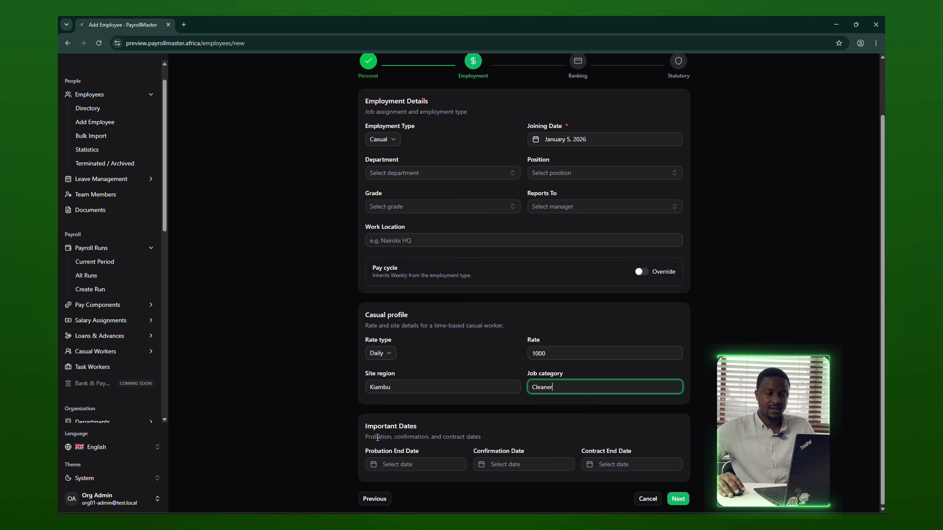
- Set probation end to 9 February 2026 and confirmation date to 10 February 2026
{"action": "left_click", "coordinate": [427, 463]}
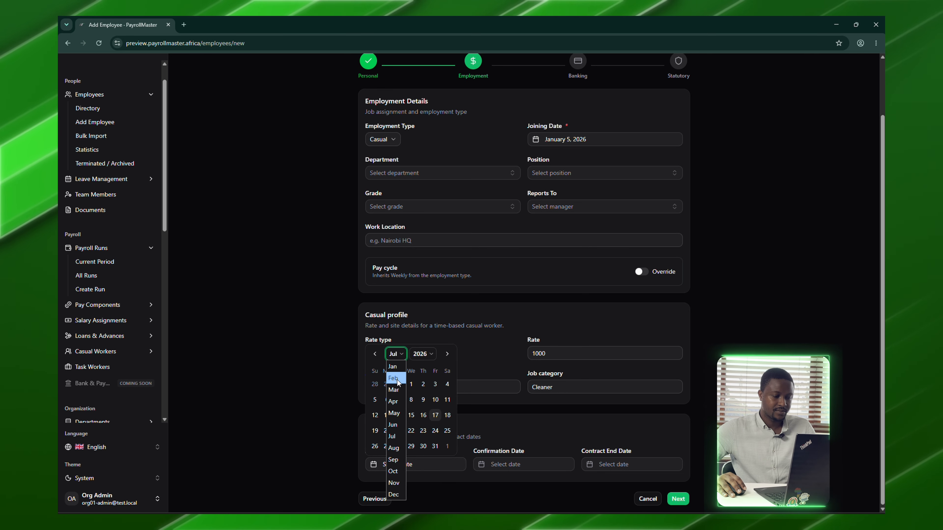
{"action": "left_click", "coordinate": [396, 379]}
{"action": "left_click", "coordinate": [385, 415]}
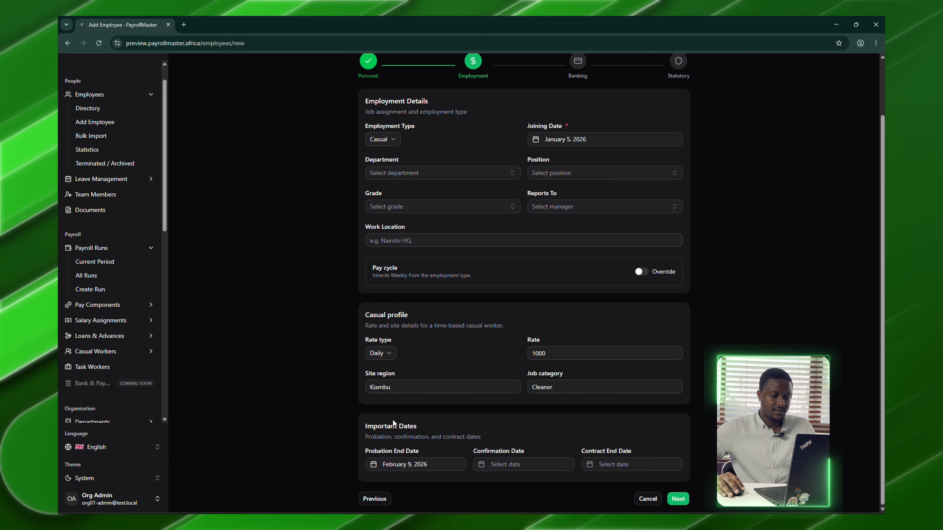
{"action": "left_click", "coordinate": [506, 467]}
{"action": "left_click", "coordinate": [501, 355]}
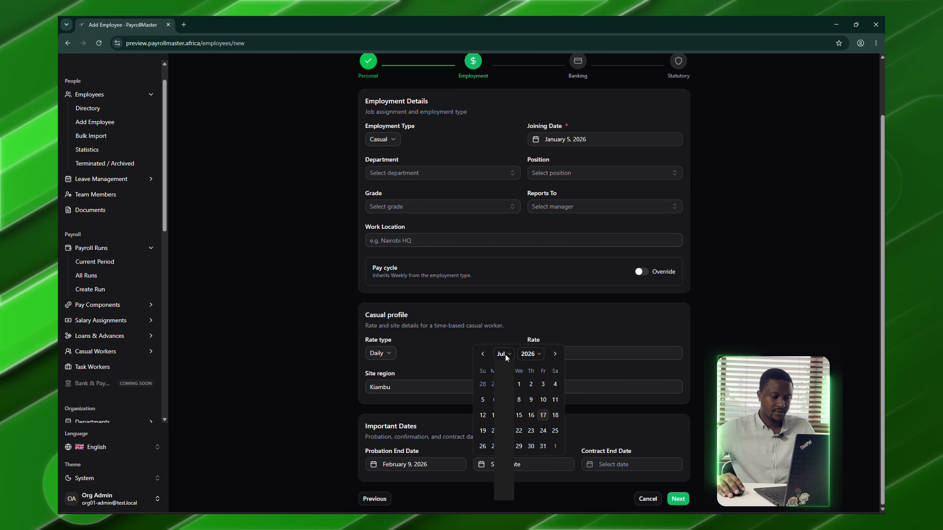
{"action": "left_click", "coordinate": [506, 379]}
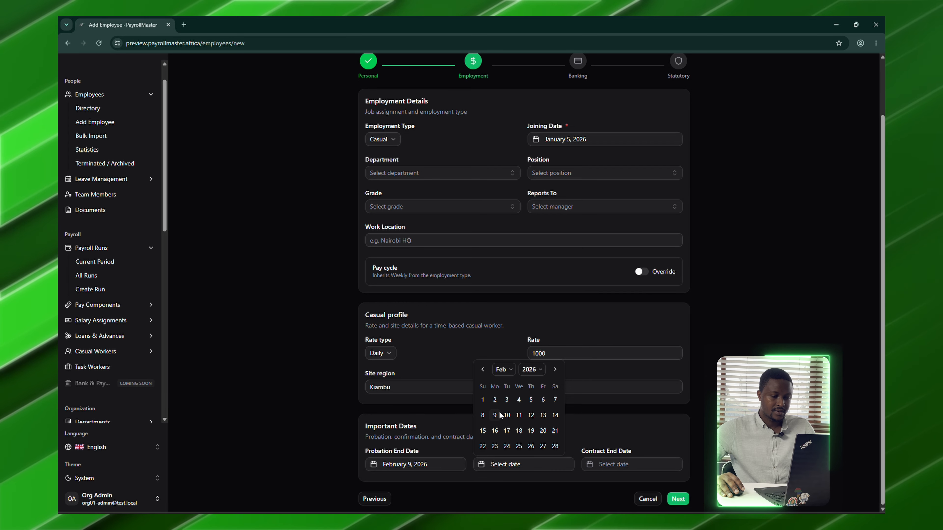
{"action": "left_click", "coordinate": [509, 415]}
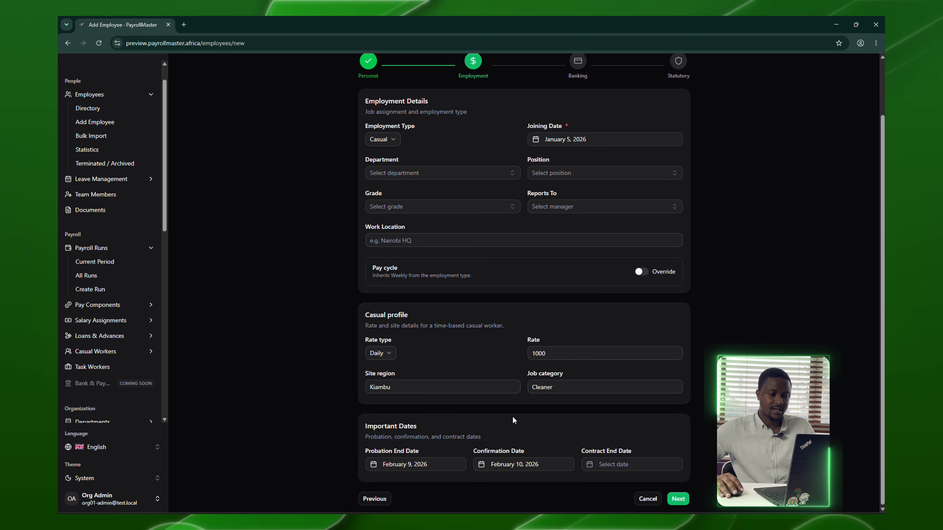
- Set the contract end date to 30 December 2026 and continue to banking details
{"action": "left_click", "coordinate": [612, 465]}
{"action": "left_click", "coordinate": [617, 355]}
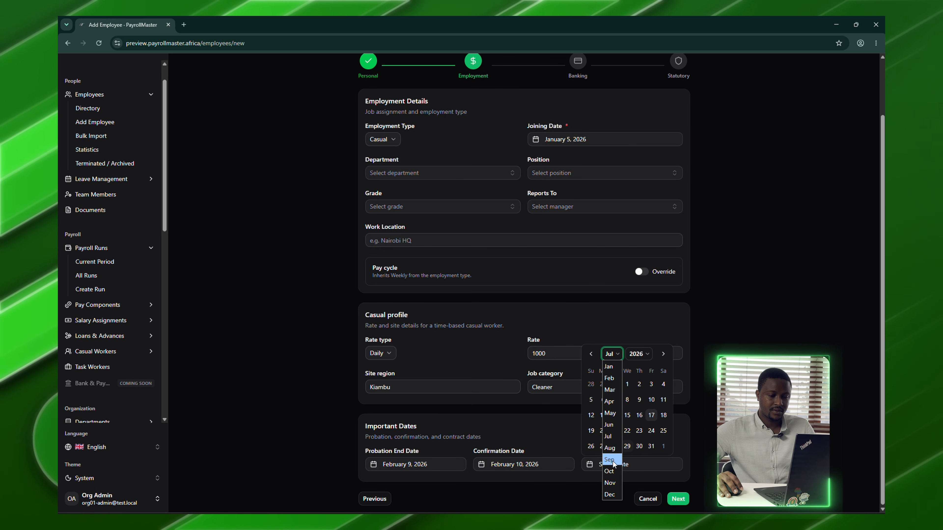
{"action": "left_click", "coordinate": [611, 495]}
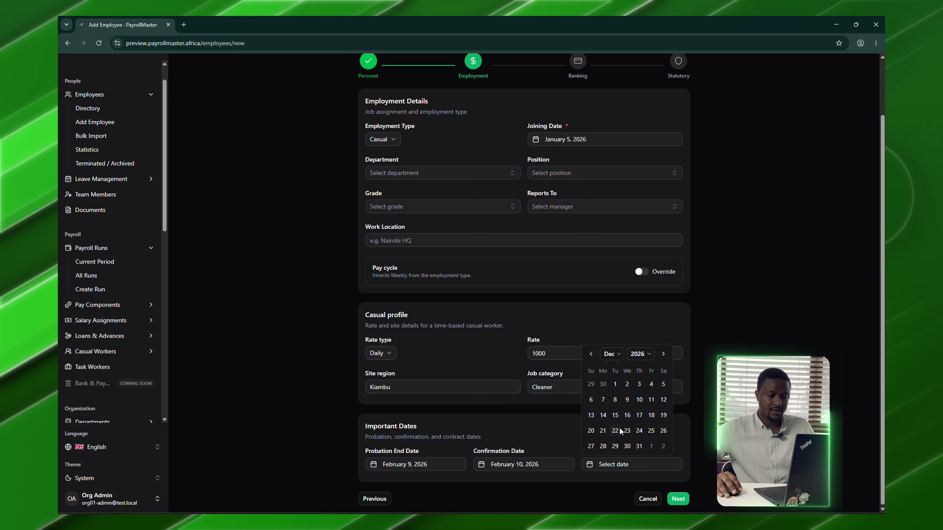
{"action": "left_click", "coordinate": [630, 446]}
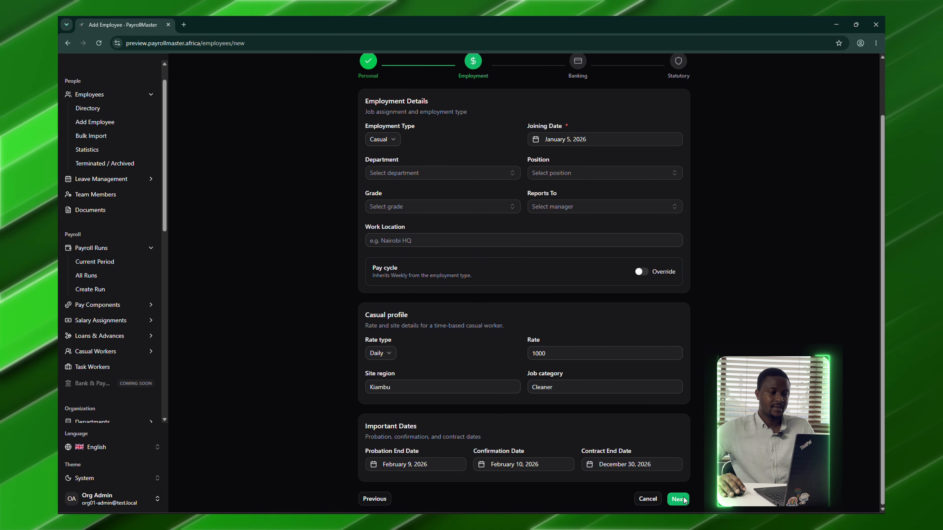
{"action": "left_click", "coordinate": [680, 499]}
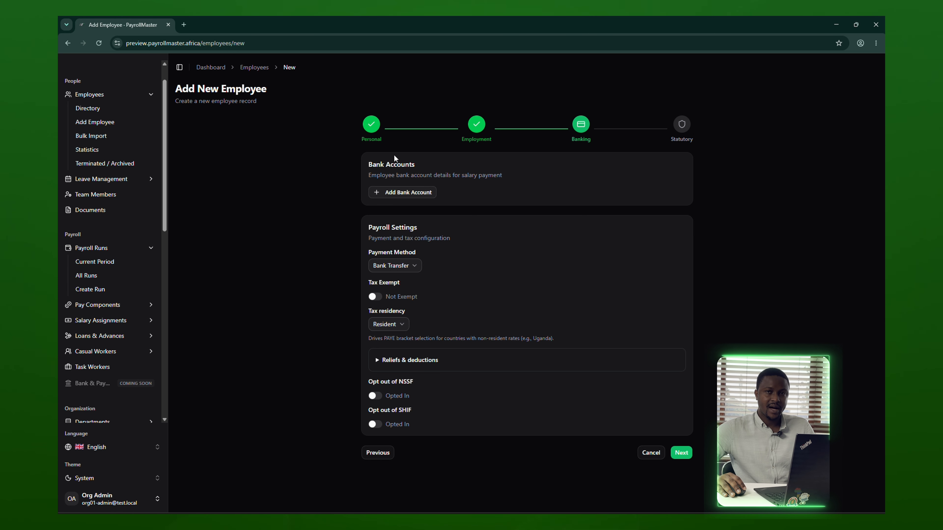
- Add a bank account with bank KCB Bank and bank code 089
{"action": "left_click", "coordinate": [425, 193]}
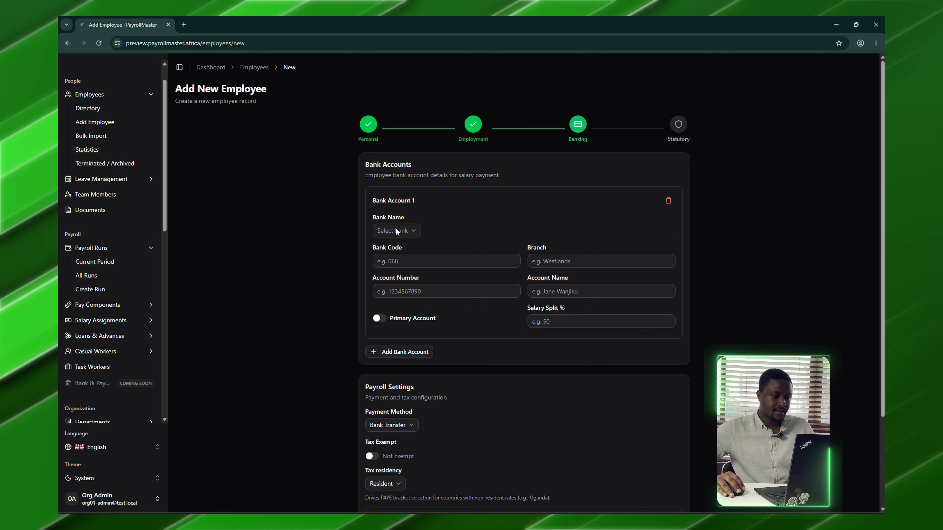
{"action": "left_click", "coordinate": [410, 231]}
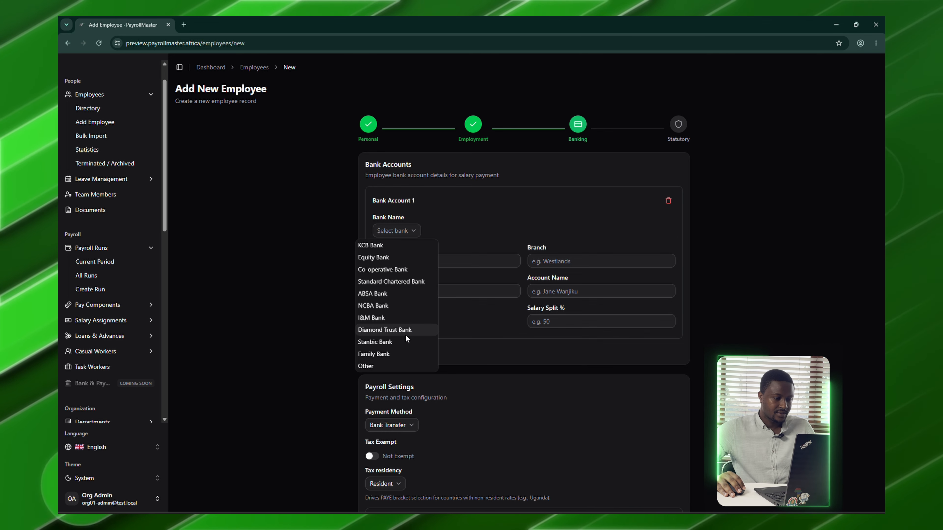
{"action": "left_click", "coordinate": [383, 246]}
{"action": "left_click", "coordinate": [477, 260]}
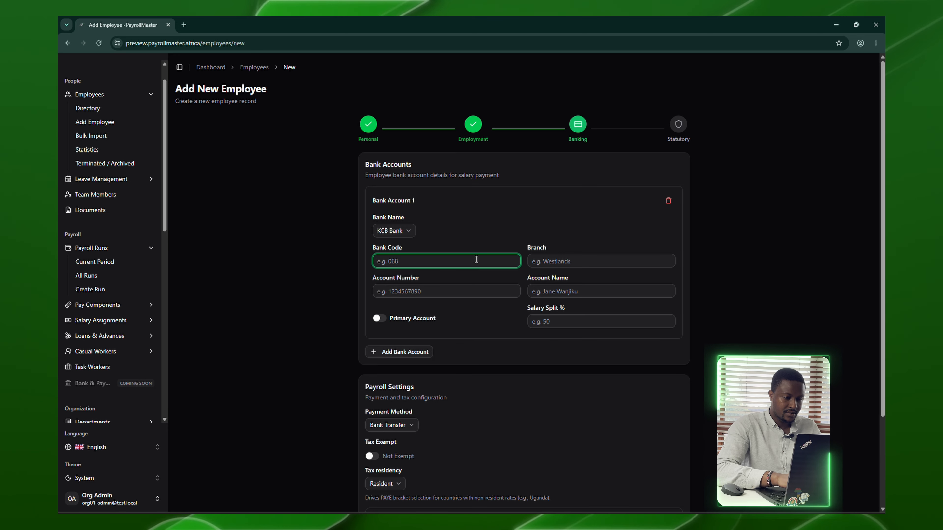
{"action": "type", "text": "089"}
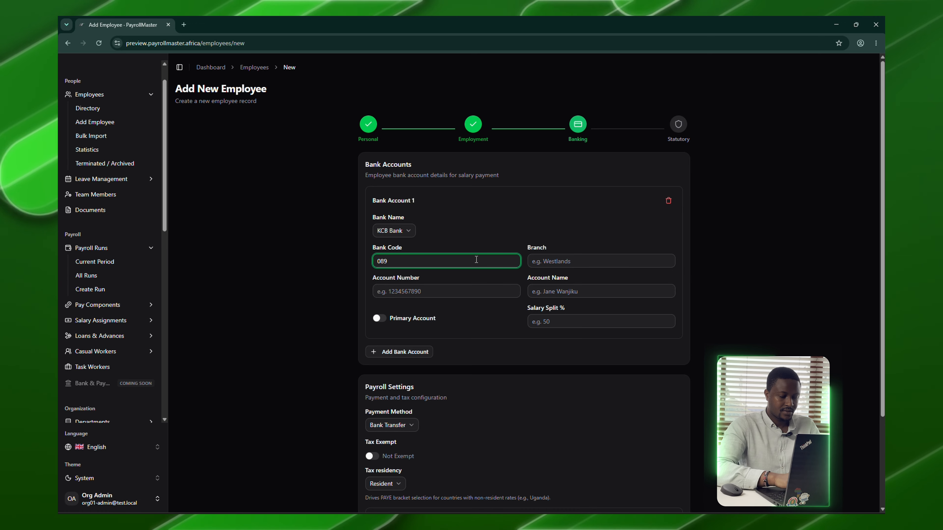
- Enter branch Westlands, the account details and holder's name, and mark it primary
{"action": "left_click", "coordinate": [553, 259]}
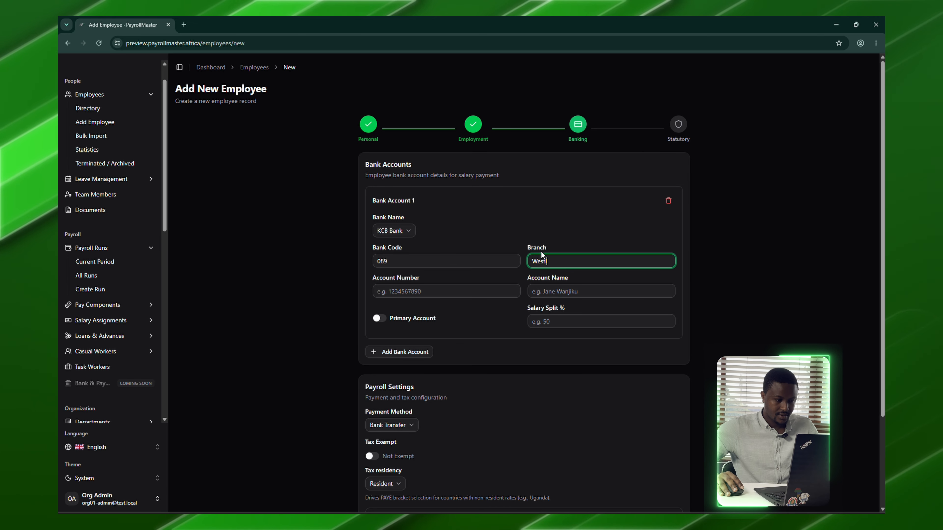
{"action": "type", "text": "Westlands"}
{"action": "left_click", "coordinate": [451, 289]}
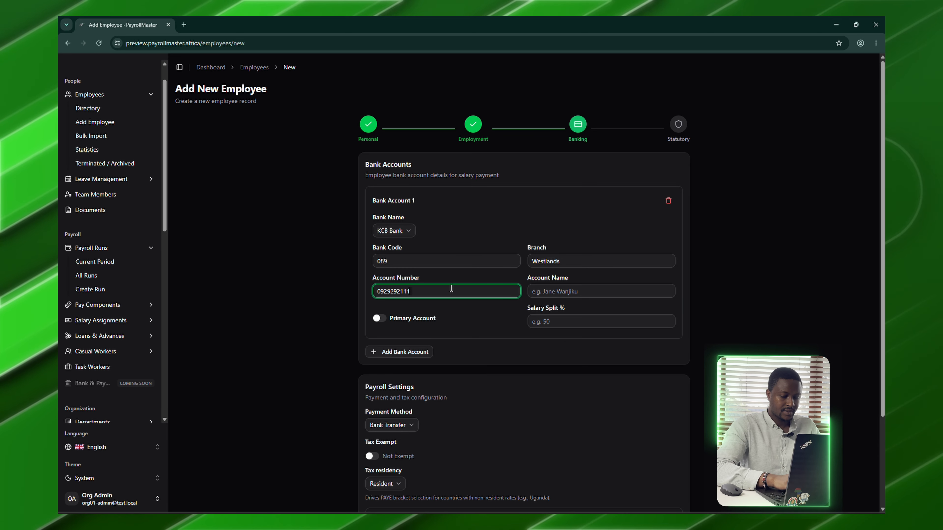
{"action": "left_click", "coordinate": [615, 291]}
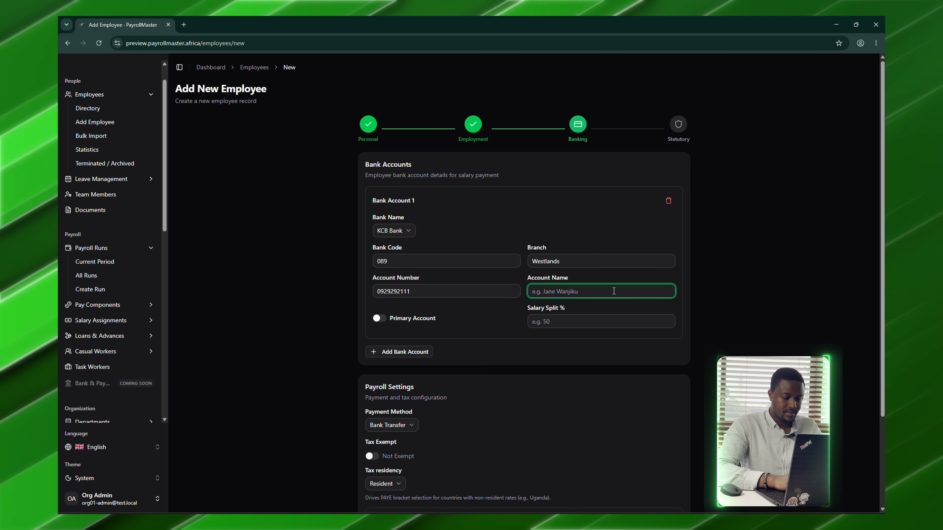
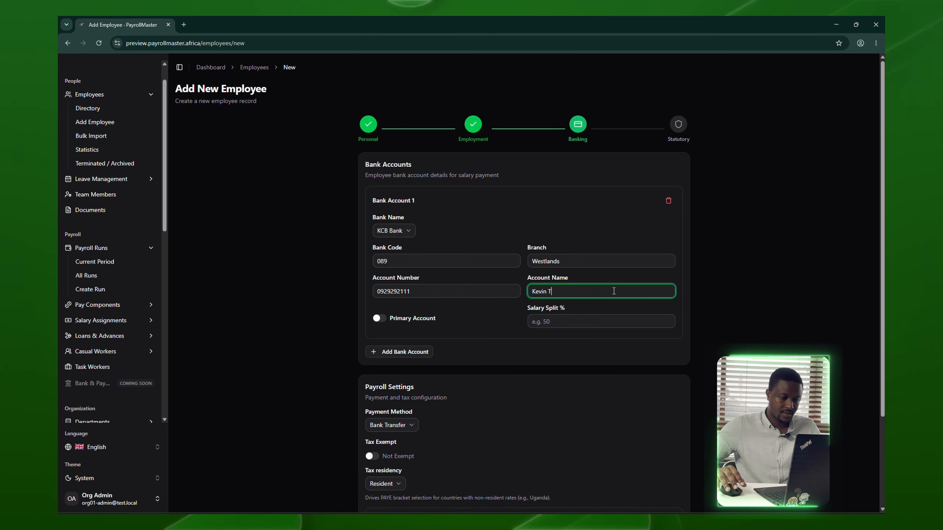
{"action": "left_click", "coordinate": [382, 320]}
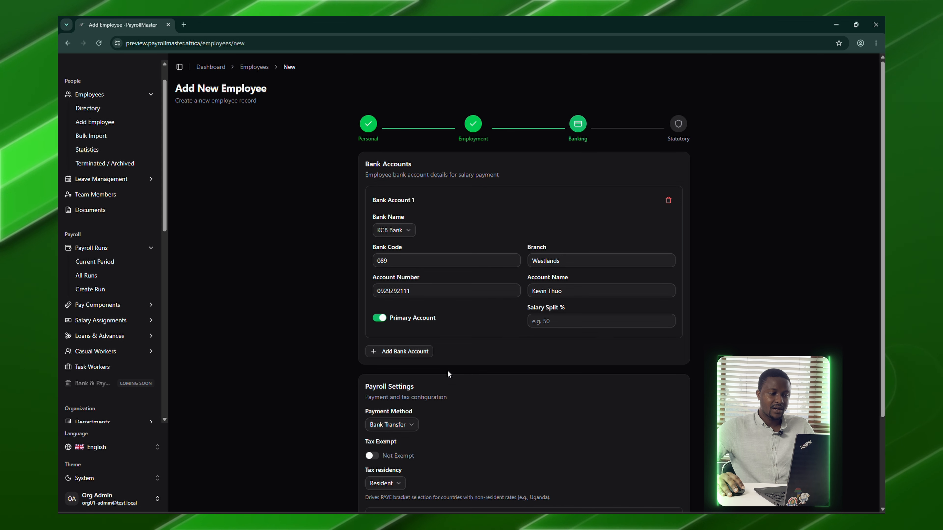
- Choose Mobile Money as the employee's payment method
{"action": "scroll", "coordinate": [448, 370], "scroll_direction": "down", "scroll_amount": 3}
{"action": "left_click", "coordinate": [410, 313]}
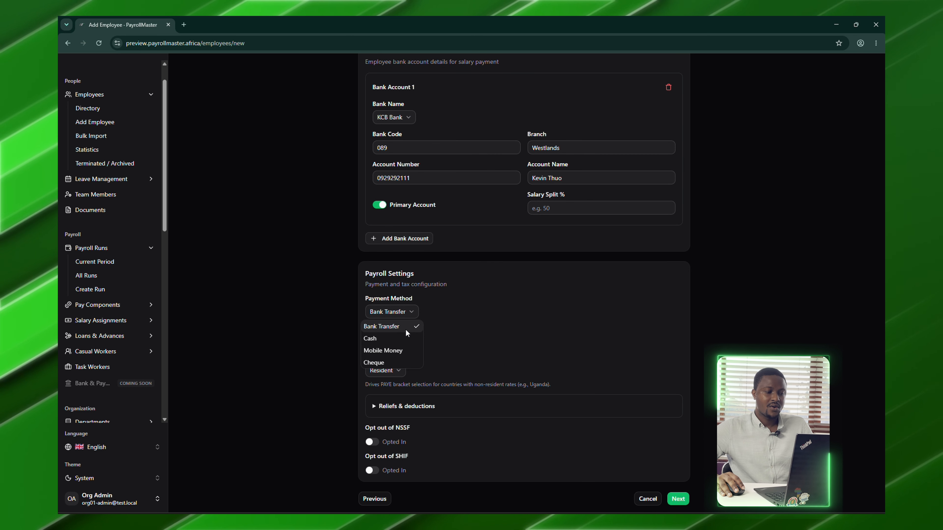
{"action": "left_click", "coordinate": [406, 350]}
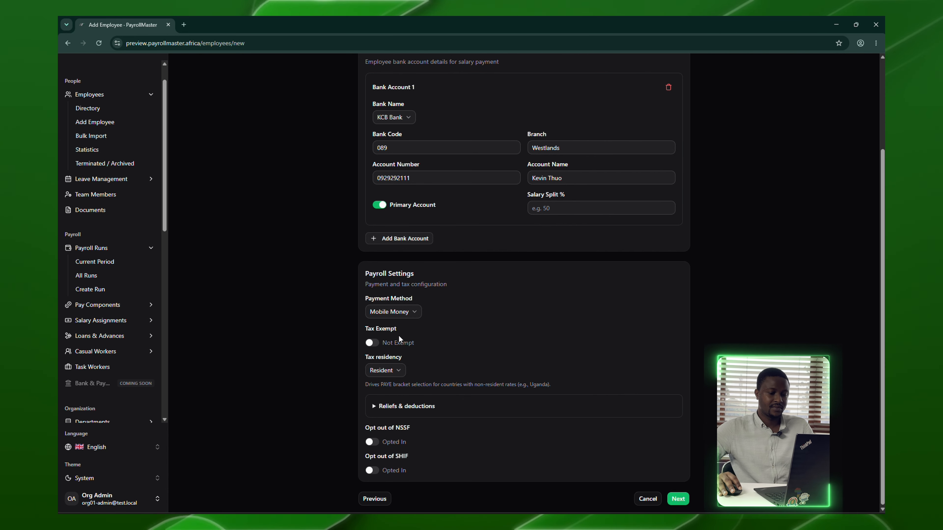
- On the statutory details step, enter the employee's KRA PIN and SHIF number
{"action": "left_click", "coordinate": [679, 499]}
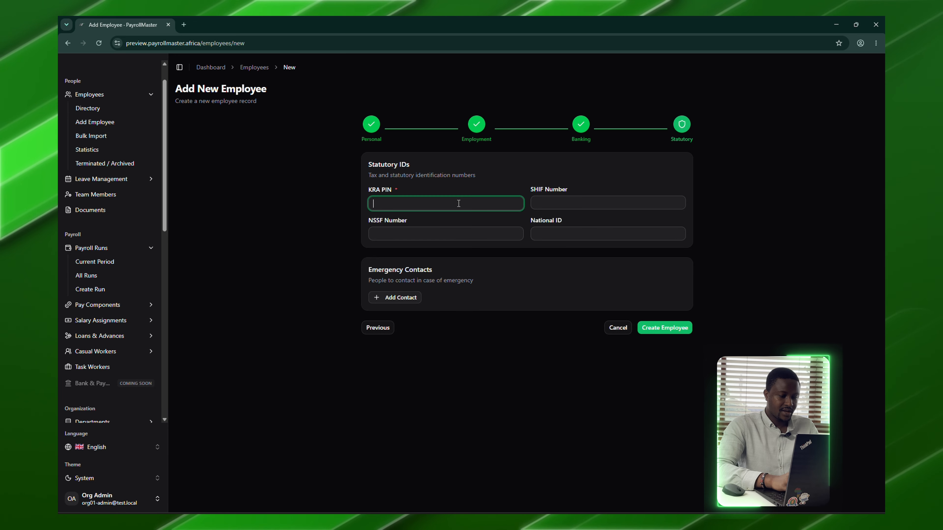
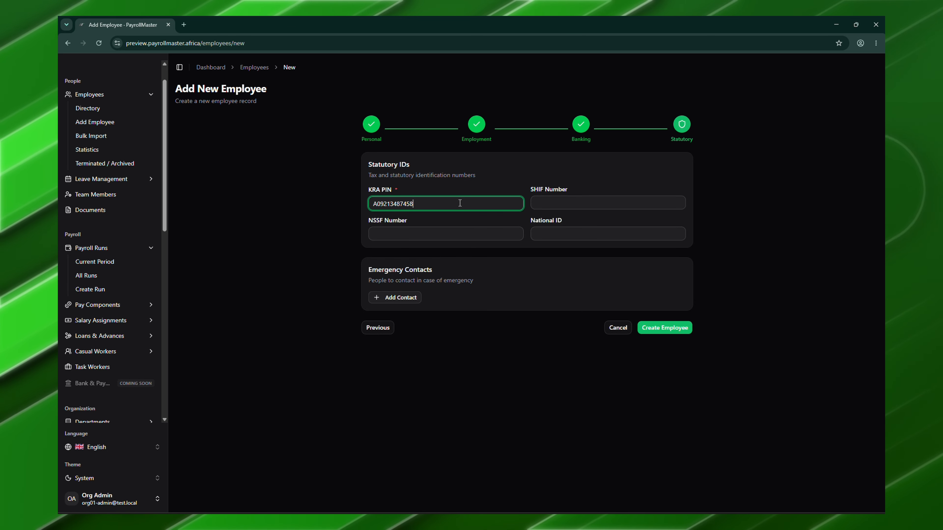
{"action": "left_click", "coordinate": [582, 205]}
- Enter the NSSF and National ID numbers and create the employee record
{"action": "left_click", "coordinate": [461, 231]}
{"action": "left_click", "coordinate": [554, 218]}
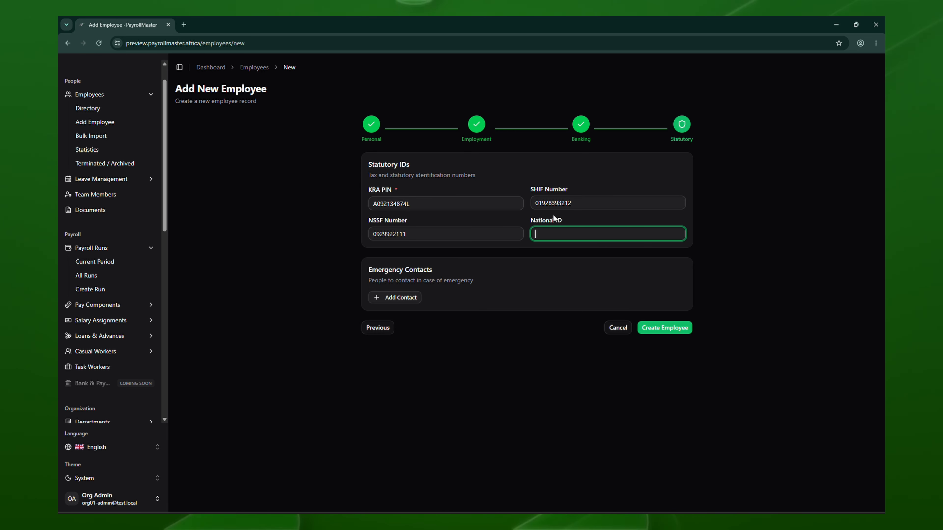
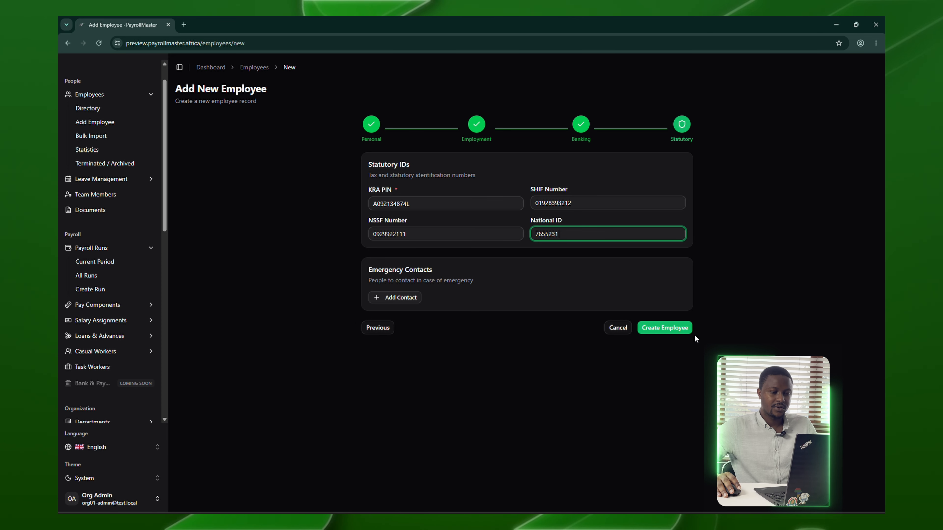
{"action": "left_click", "coordinate": [686, 331]}
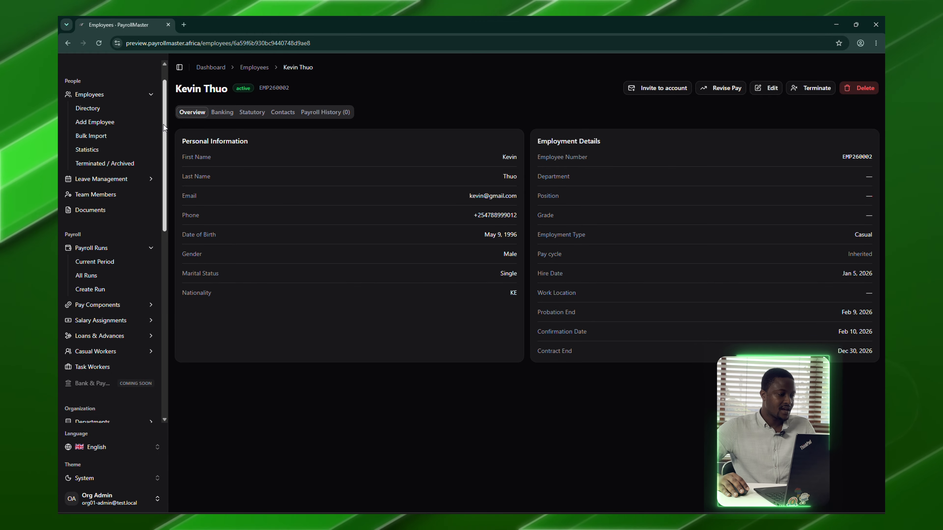
- Scroll the sidebar and expand the Casual Workers menu
{"action": "left_click_drag", "start_coordinate": [163, 123], "coordinate": [162, 164]}
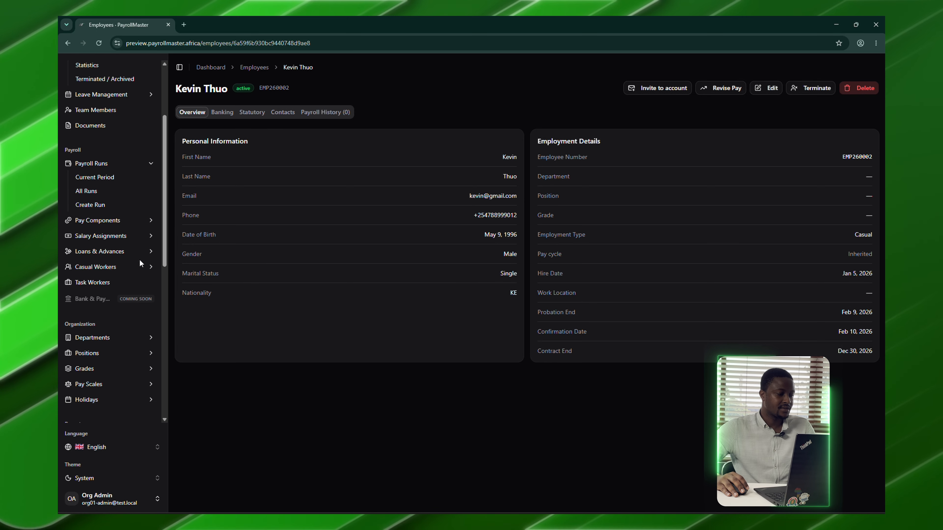
{"action": "left_click", "coordinate": [138, 267]}
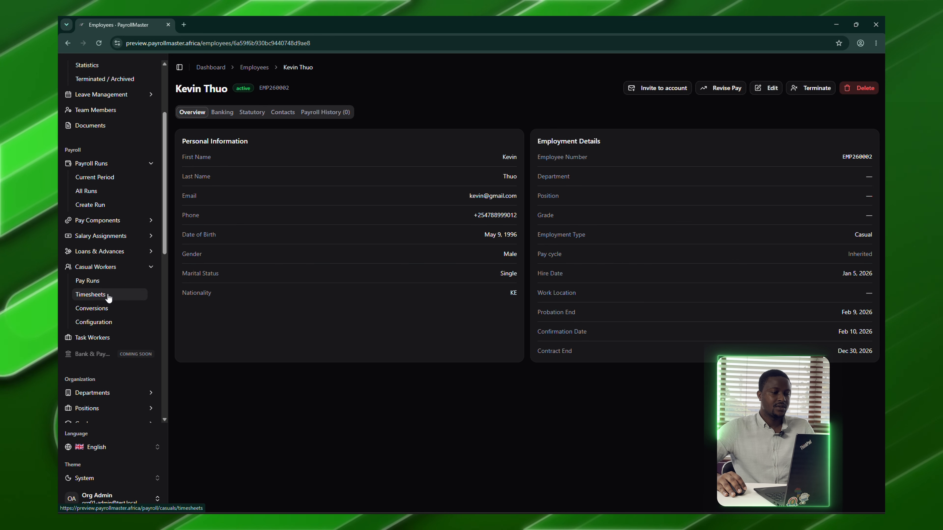
- In Timesheets, add an 8-hour Normal entry for the new employee on 1 July 2026
{"action": "left_click", "coordinate": [108, 296]}
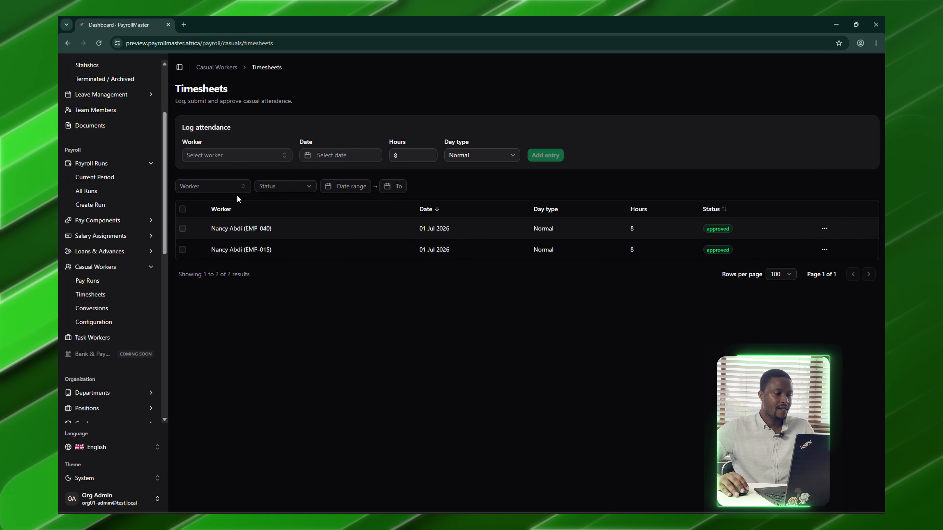
{"action": "left_click", "coordinate": [259, 155]}
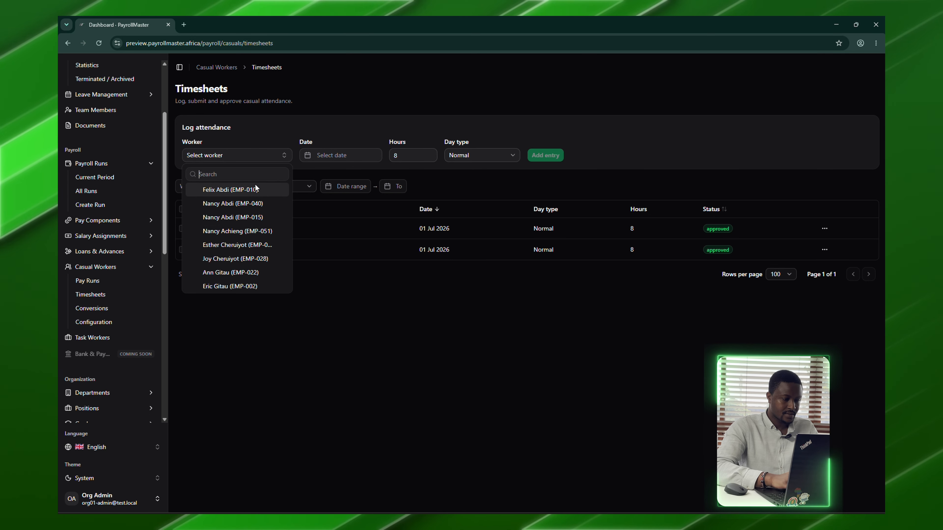
{"action": "type", "text": "ke"}
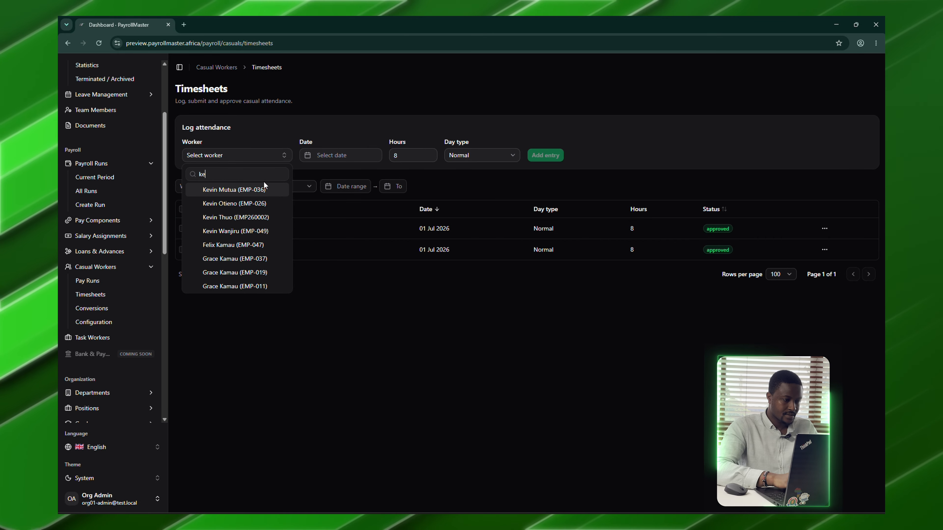
{"action": "type", "text": "vin"}
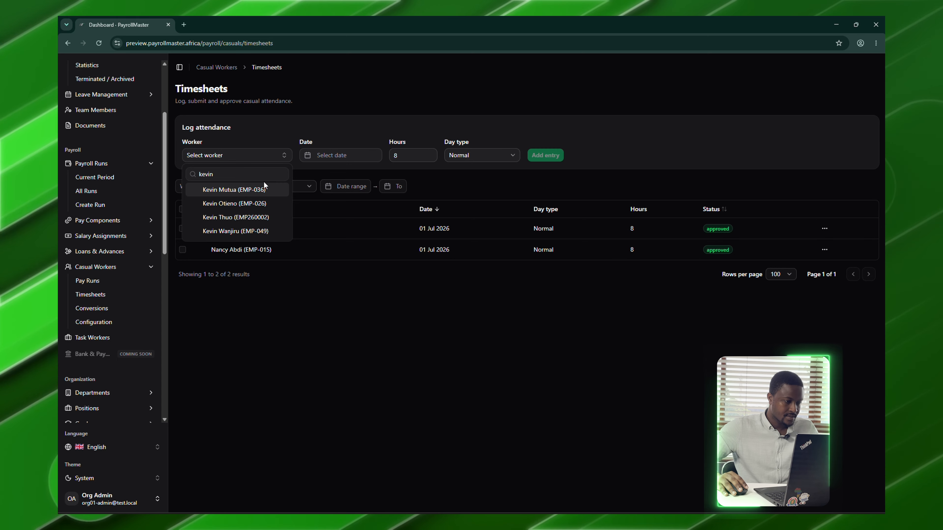
{"action": "left_click", "coordinate": [249, 217]}
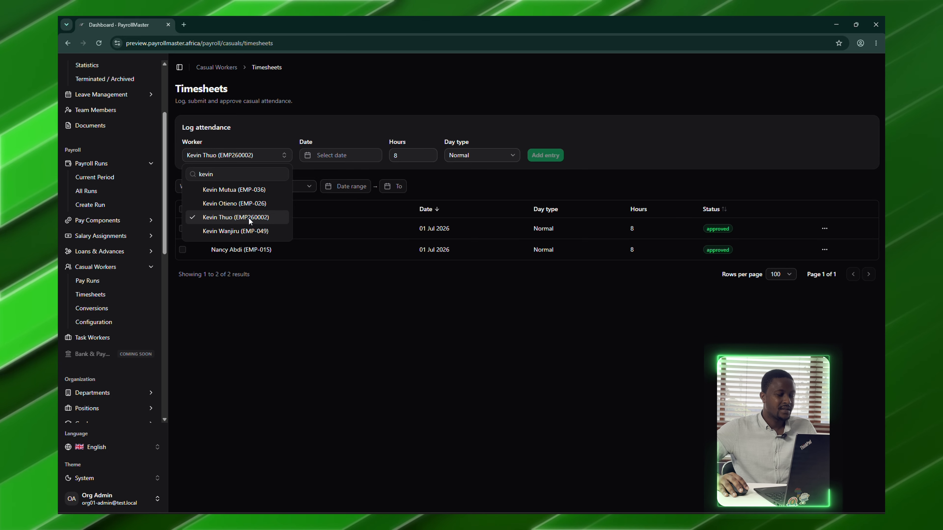
{"action": "left_click", "coordinate": [345, 157]}
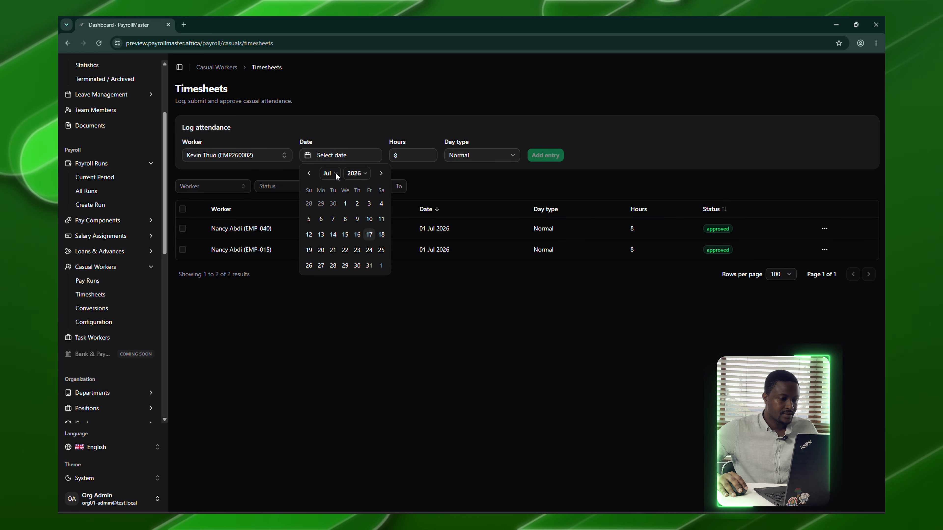
{"action": "left_click", "coordinate": [345, 203]}
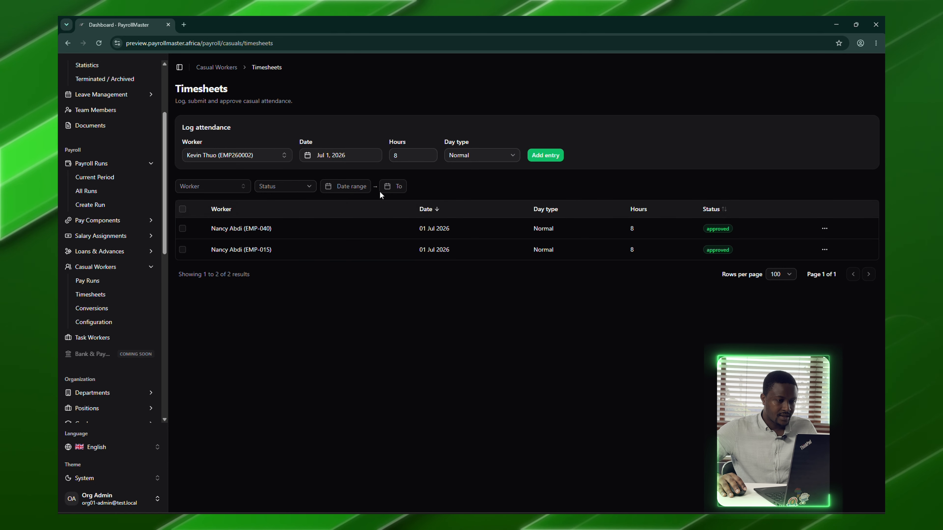
{"action": "left_click", "coordinate": [474, 153]}
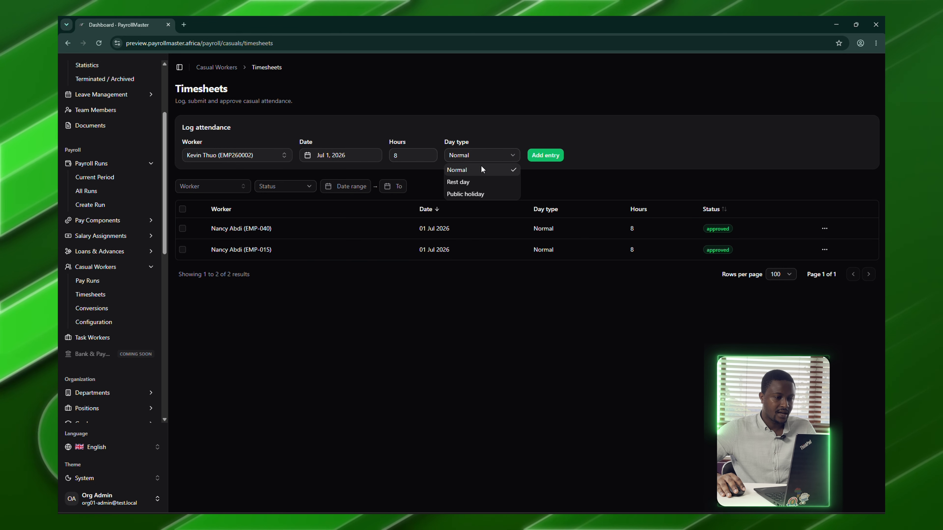
{"action": "left_click", "coordinate": [483, 169]}
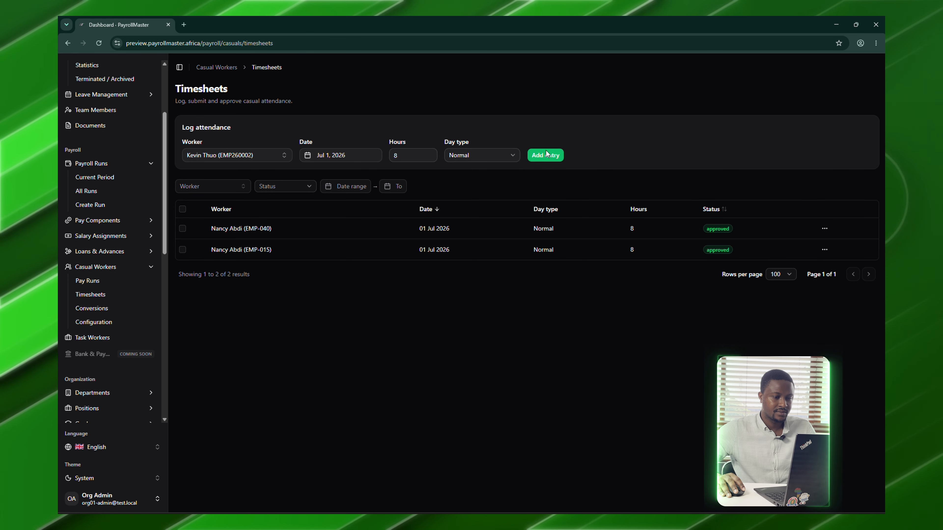
{"action": "left_click", "coordinate": [548, 156]}
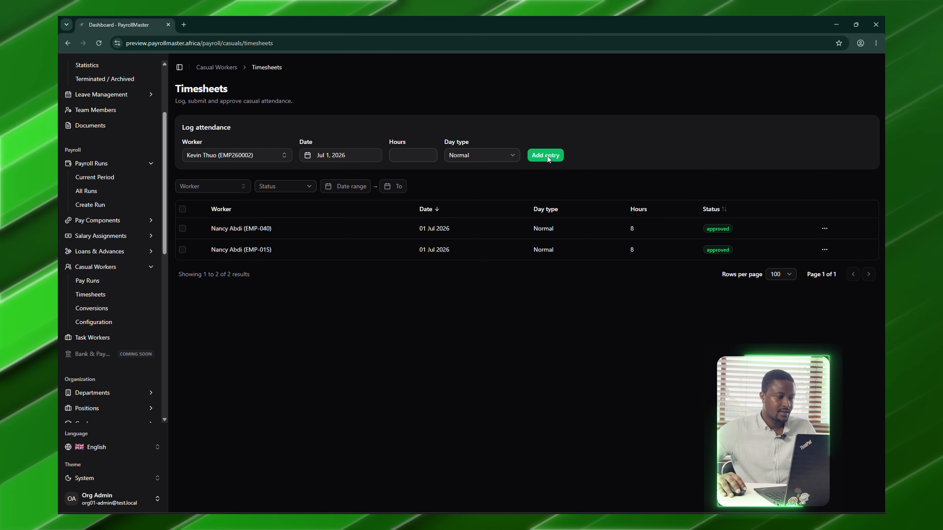
- Add zero-hour attendance entries for 2 and 3 July 2026
{"action": "left_click", "coordinate": [344, 155]}
{"action": "left_click", "coordinate": [358, 204]}
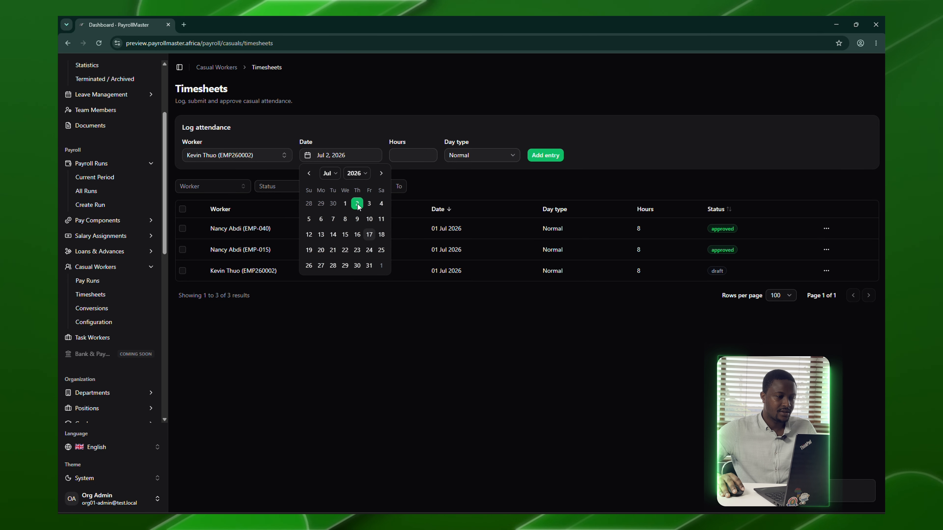
{"action": "left_click", "coordinate": [543, 156]}
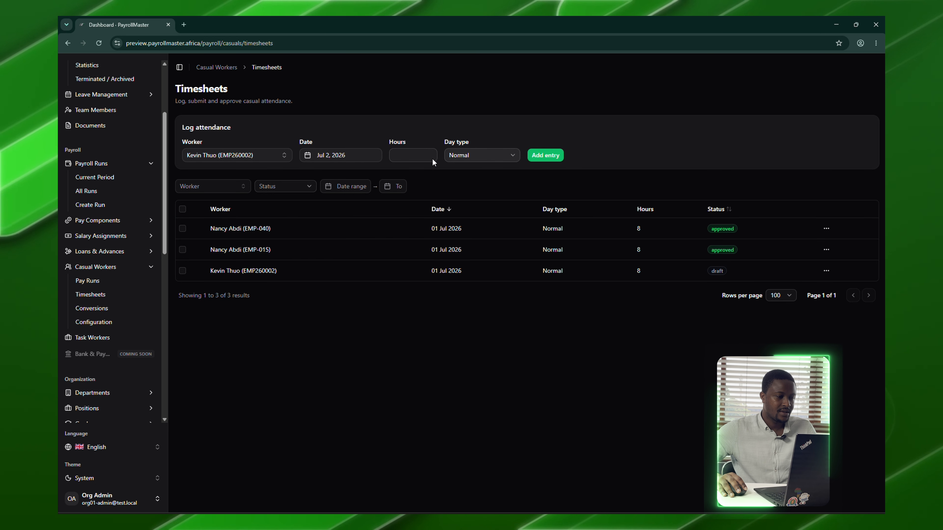
{"action": "left_click", "coordinate": [366, 158]}
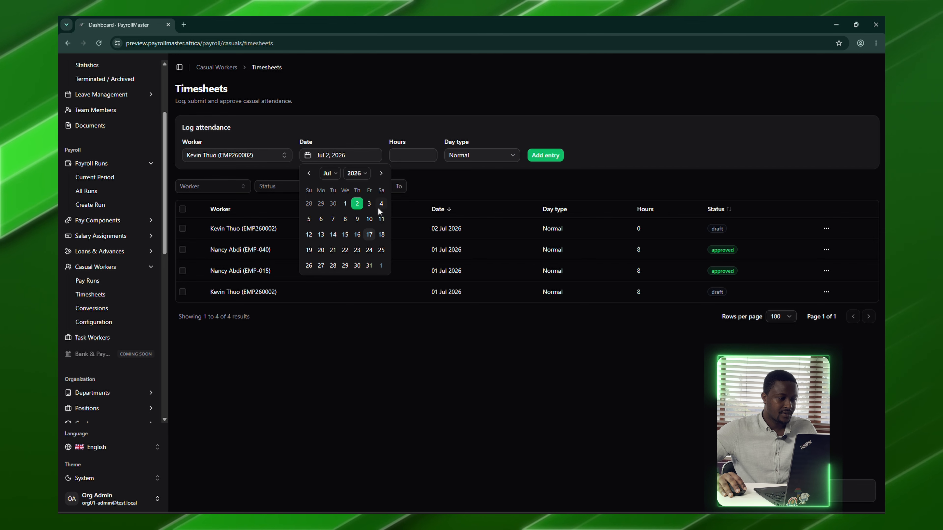
{"action": "left_click", "coordinate": [370, 203]}
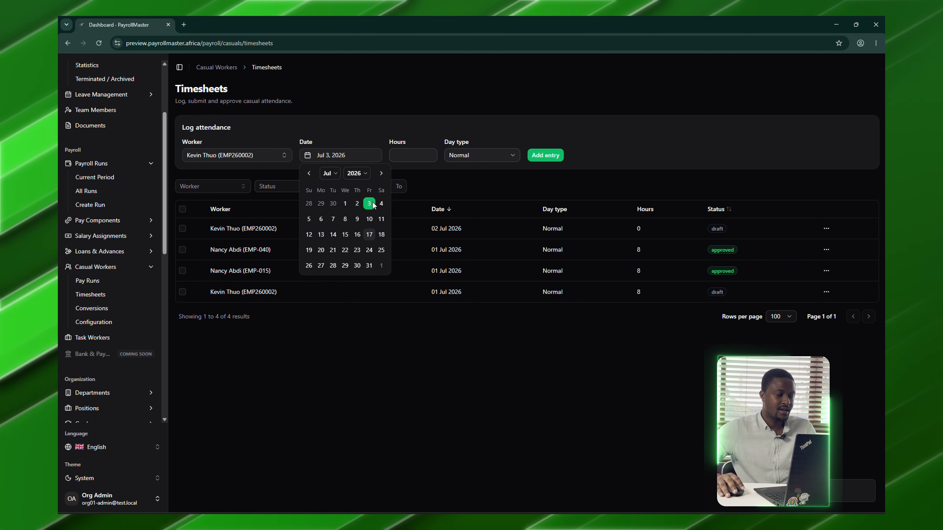
{"action": "left_click", "coordinate": [548, 158]}
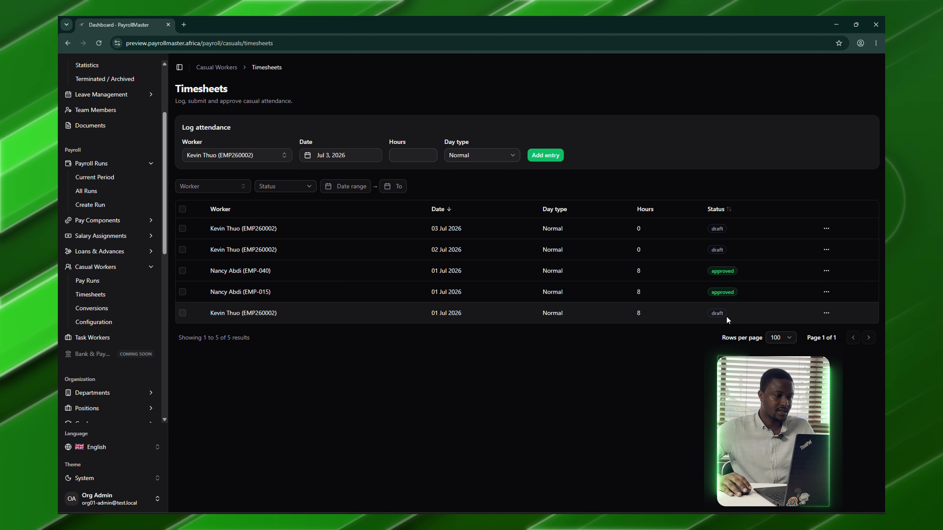
- Add an 8-hour attendance entry for 6 July 2026
{"action": "left_click", "coordinate": [366, 156]}
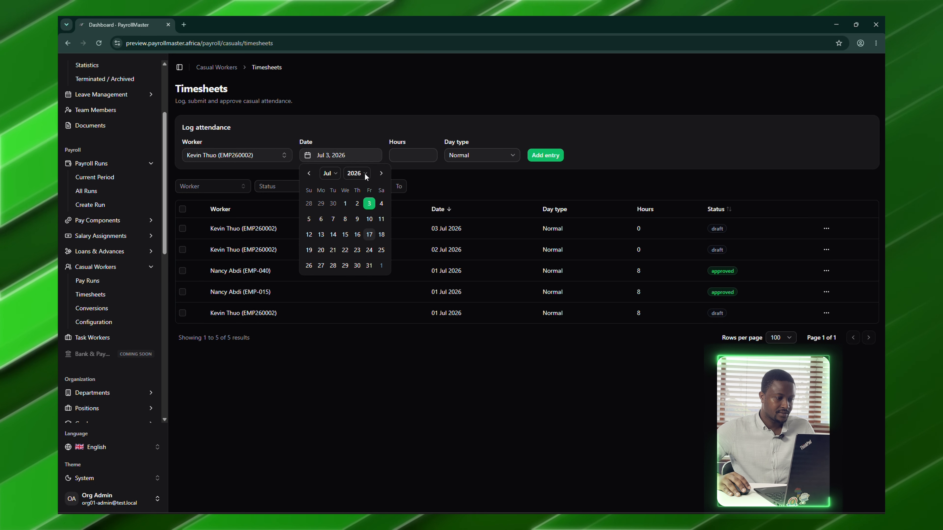
{"action": "left_click", "coordinate": [321, 219]}
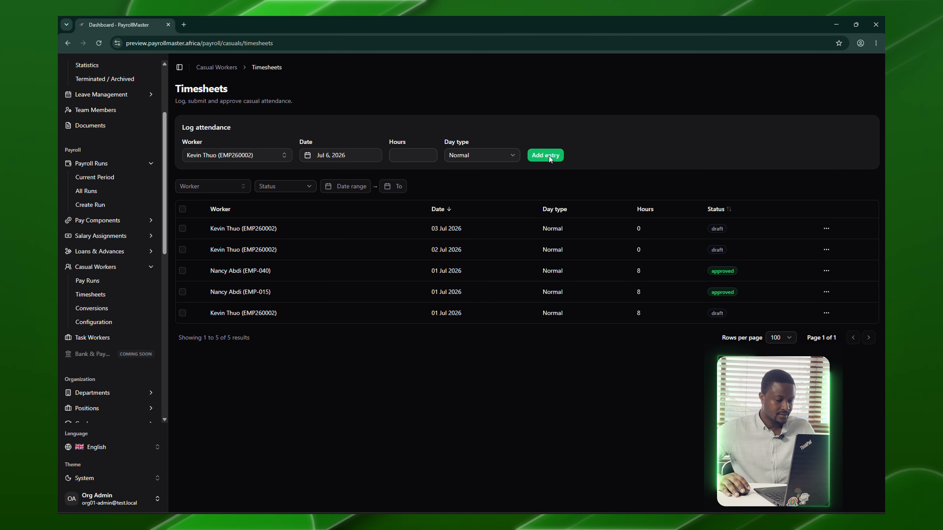
{"action": "left_click", "coordinate": [425, 157]}
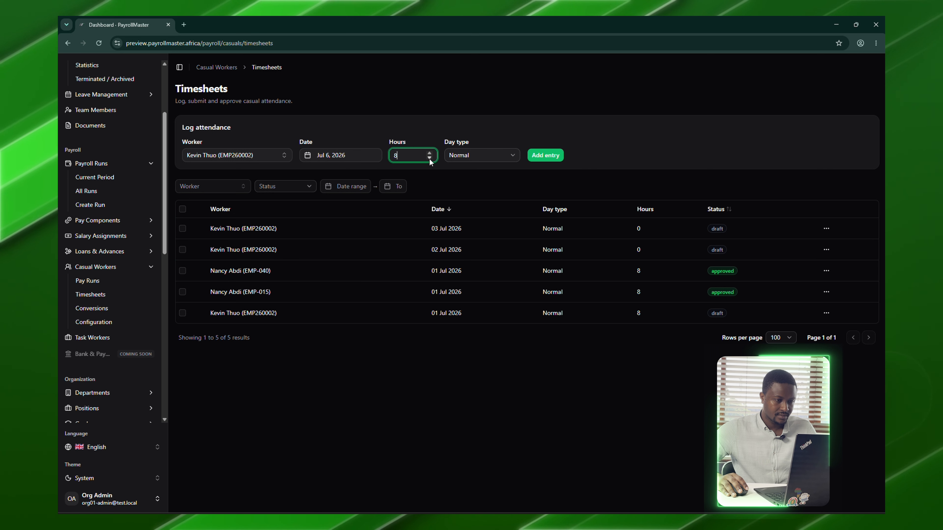
{"action": "left_click", "coordinate": [542, 155]}
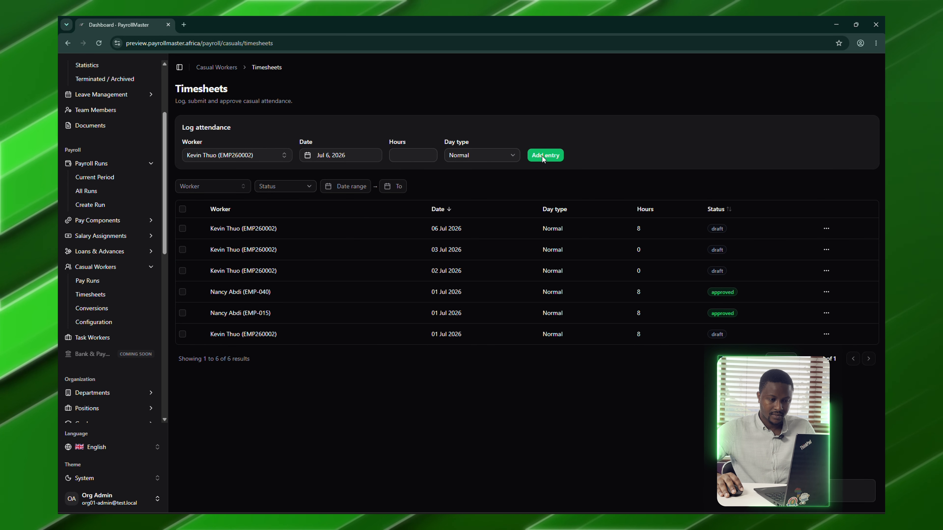
- Delete the zero-hour 3 July and 2 July timesheet entries
{"action": "left_click", "coordinate": [826, 250]}
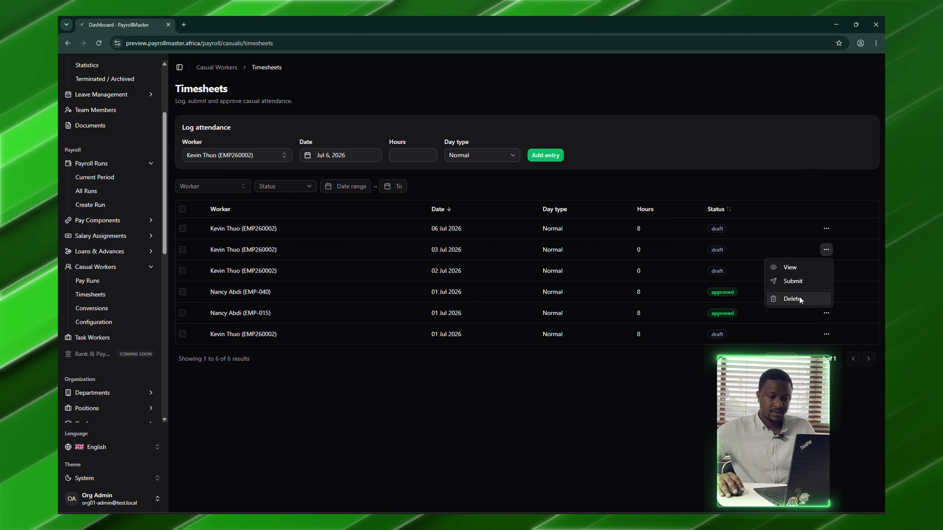
{"action": "left_click", "coordinate": [799, 296]}
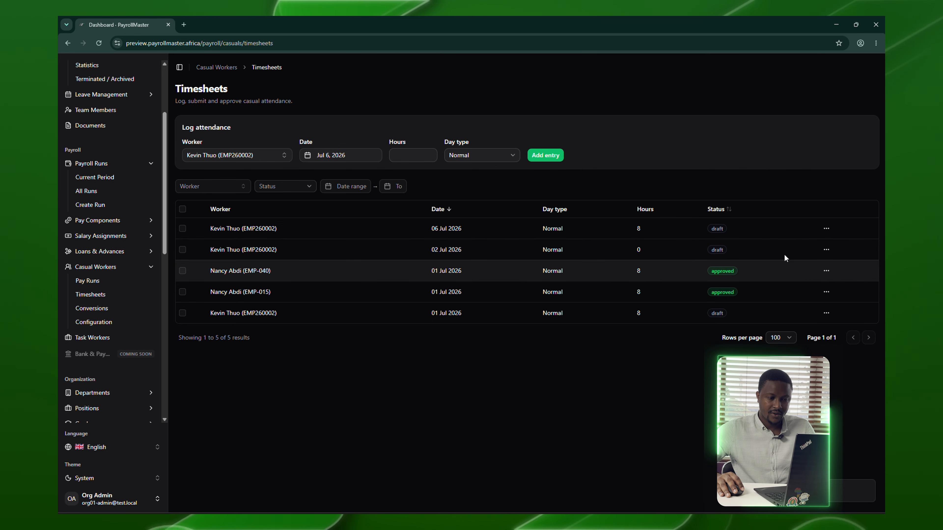
{"action": "left_click", "coordinate": [826, 249]}
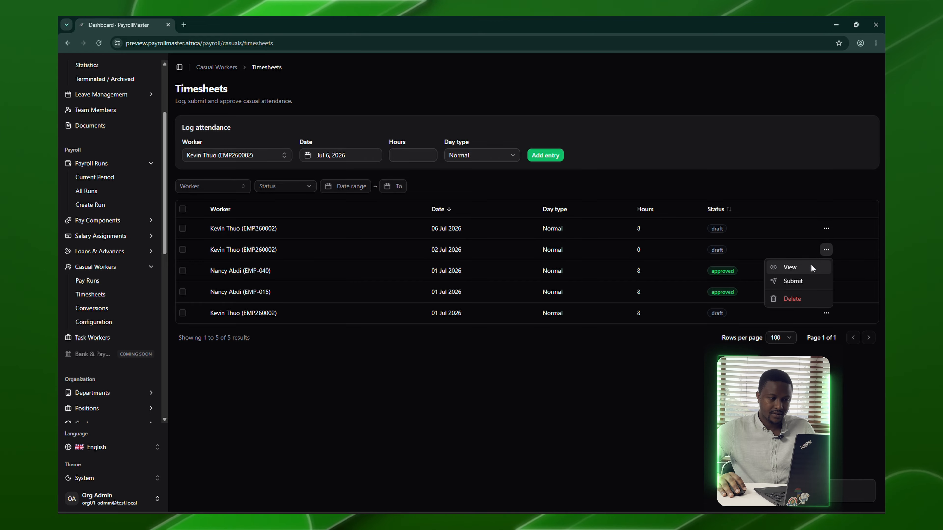
{"action": "left_click", "coordinate": [801, 298]}
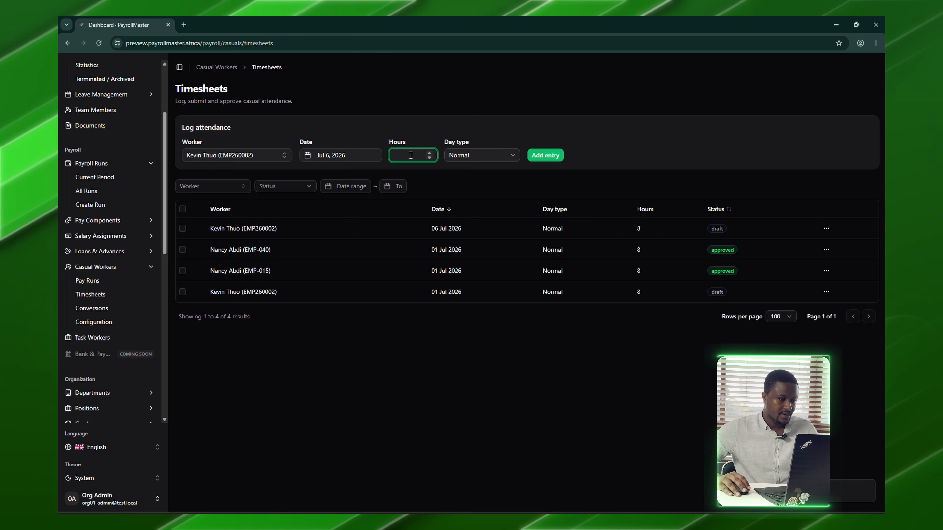
- Log 8-hour attendance for 3 and 7 July 2026
{"action": "left_click", "coordinate": [355, 155]}
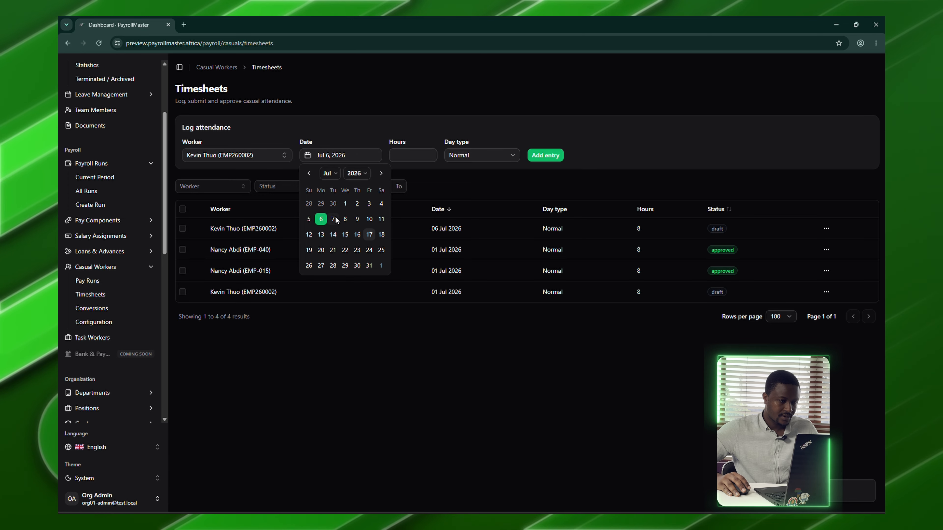
{"action": "left_click", "coordinate": [369, 203]}
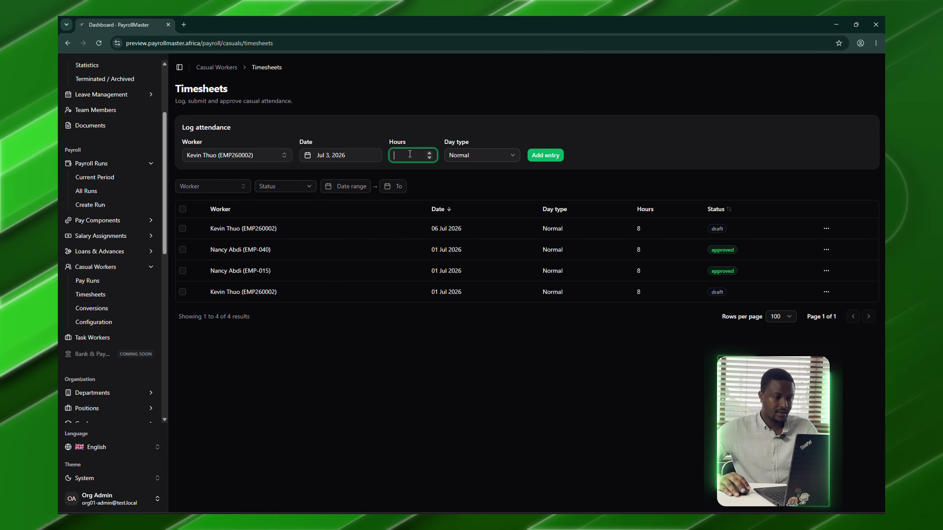
{"action": "type", "text": "8"}
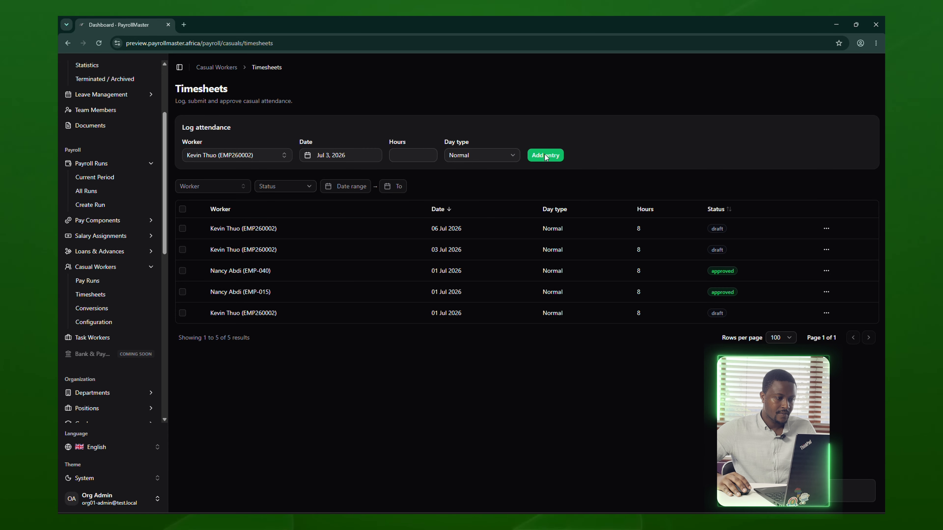
{"action": "left_click", "coordinate": [361, 156]}
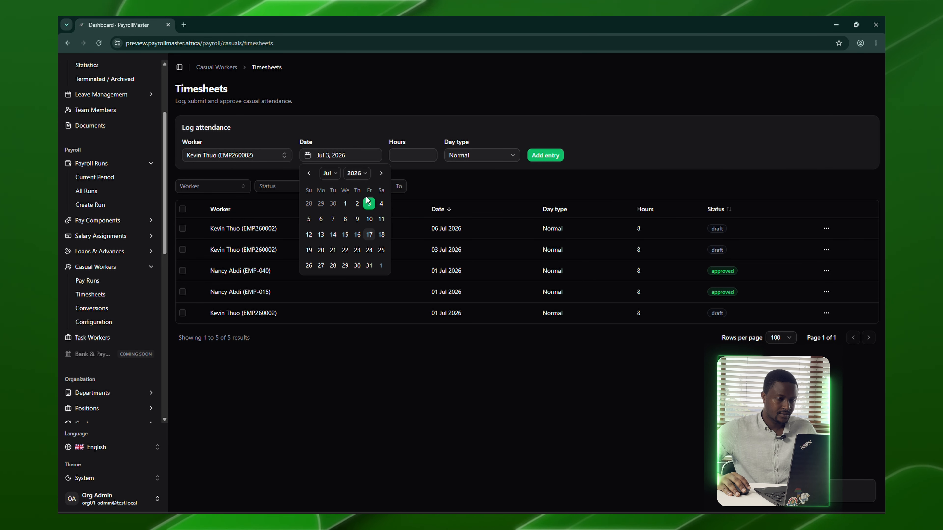
{"action": "left_click", "coordinate": [335, 219]}
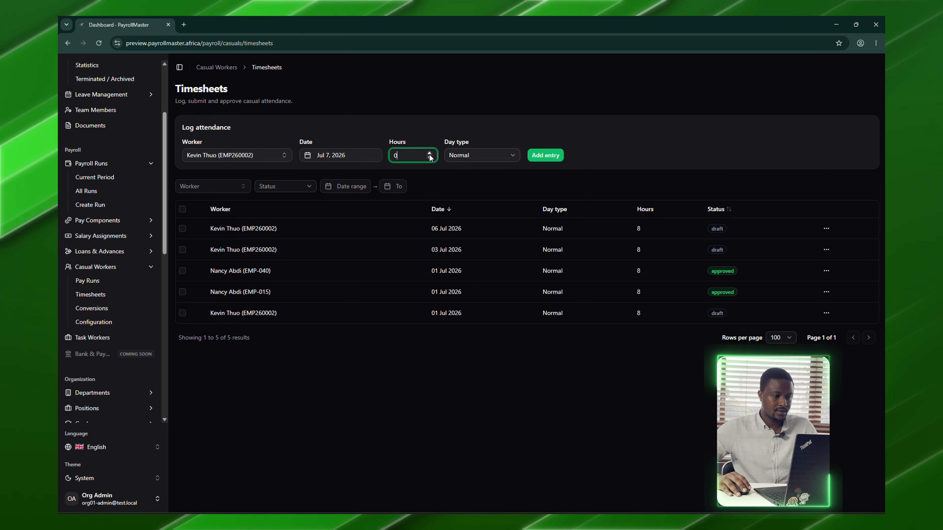
{"action": "key", "text": "BackSpace"}
{"action": "type", "text": "8"}
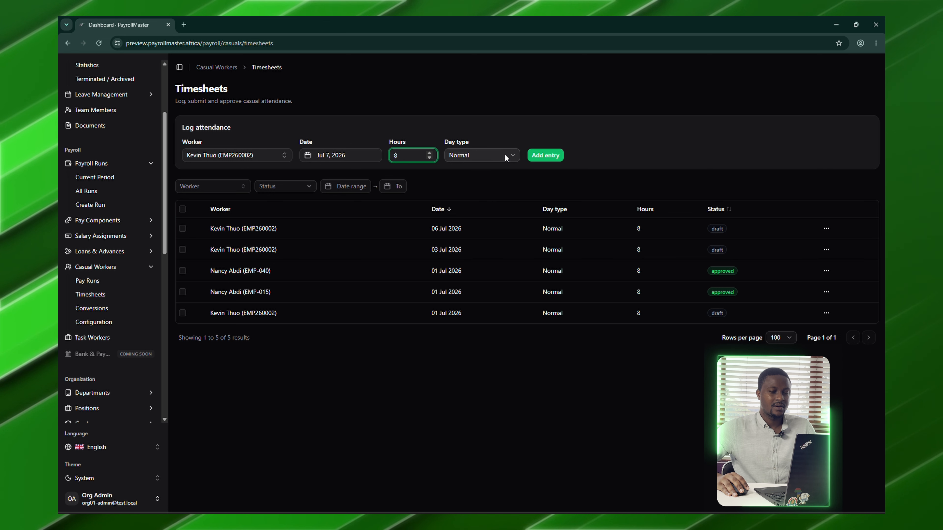
{"action": "left_click", "coordinate": [533, 156]}
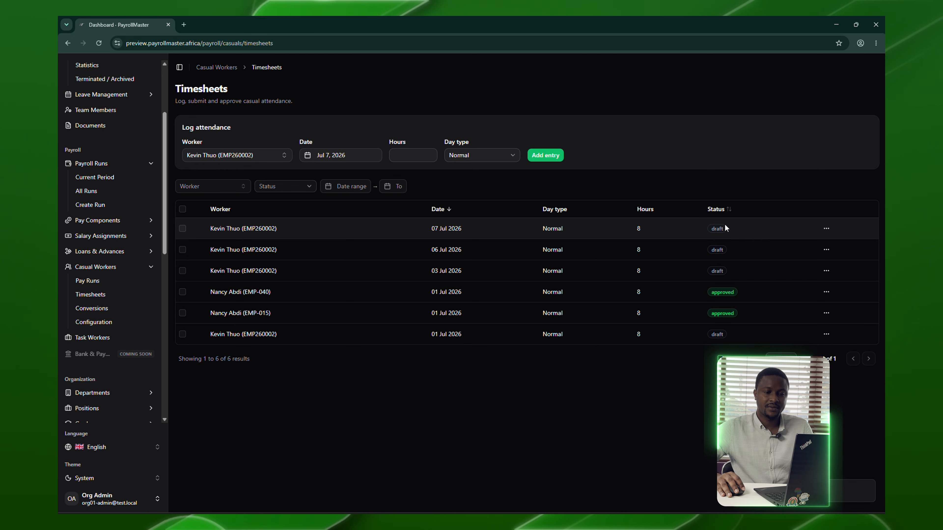
- Submit and approve the casual worker's 07 Jul 2026 timesheet from its detail view, then return to the list
{"action": "left_click", "coordinate": [826, 229]}
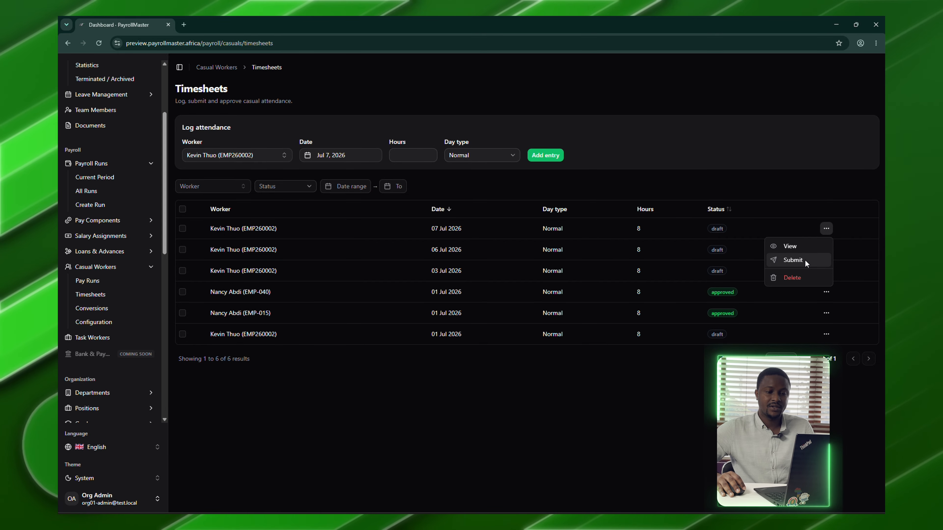
{"action": "left_click", "coordinate": [800, 247]}
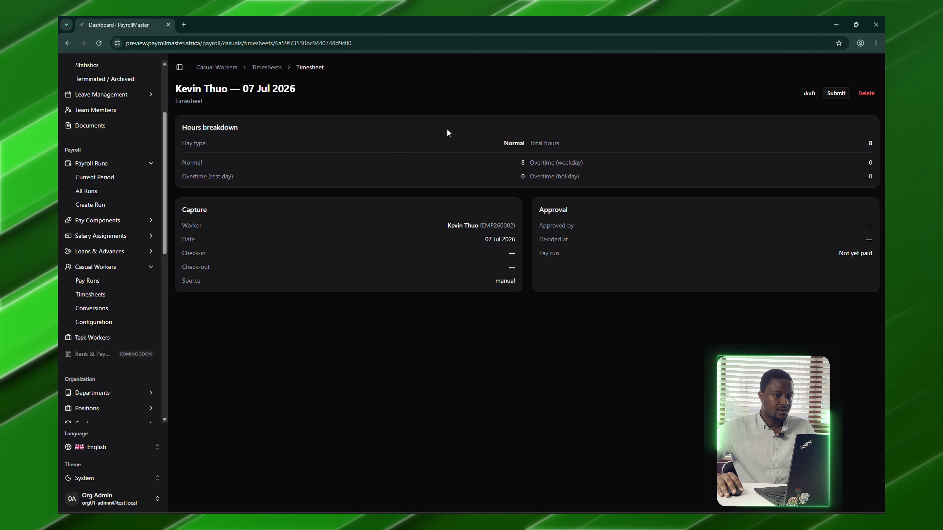
{"action": "left_click", "coordinate": [836, 93]}
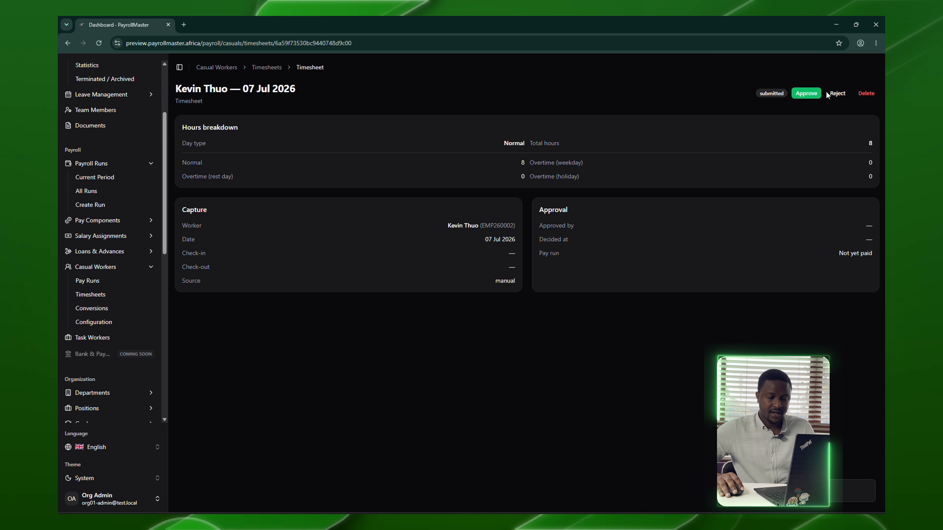
{"action": "left_click", "coordinate": [806, 93]}
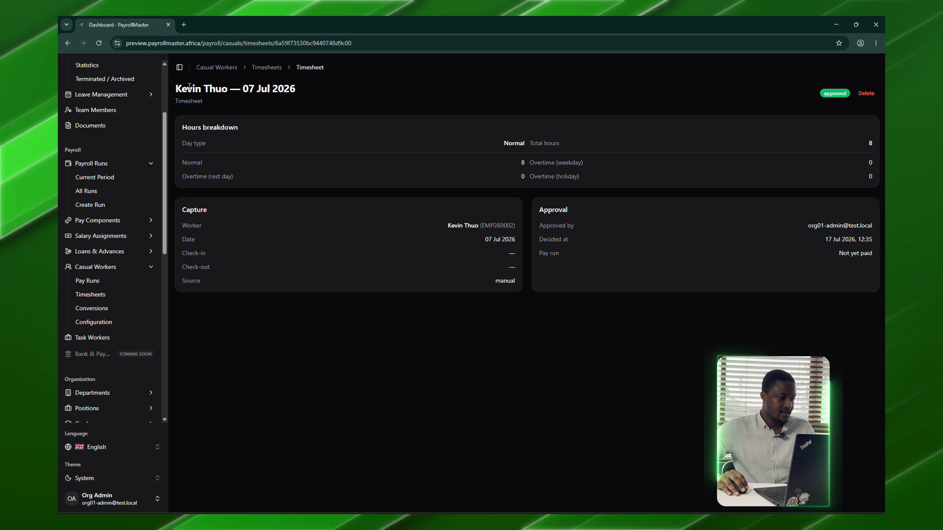
{"action": "left_click", "coordinate": [111, 294]}
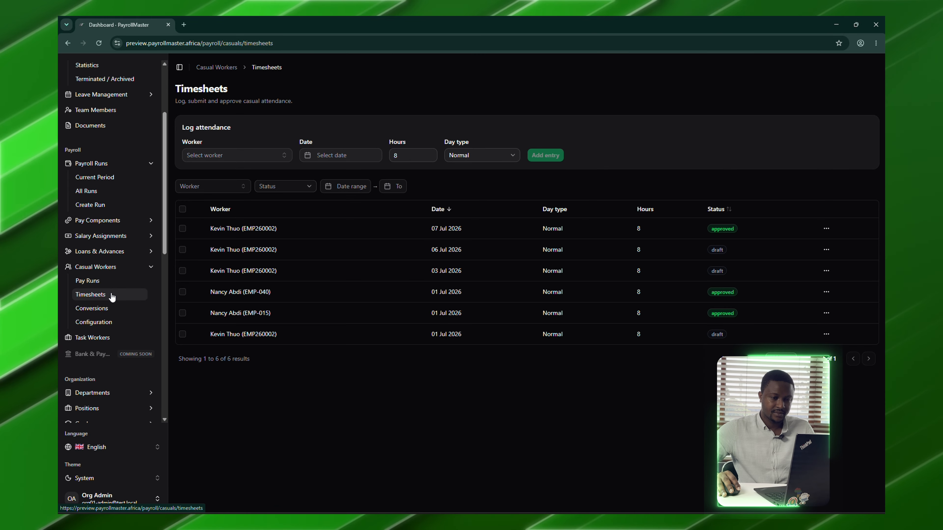
- Submit and approve the 06 Jul 2026 timesheet
{"action": "left_click", "coordinate": [826, 250]}
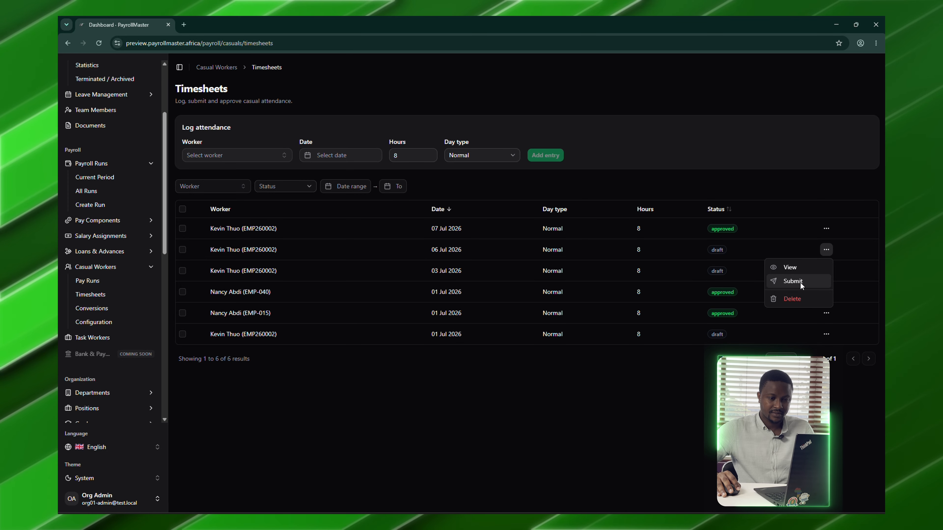
{"action": "left_click", "coordinate": [799, 282]}
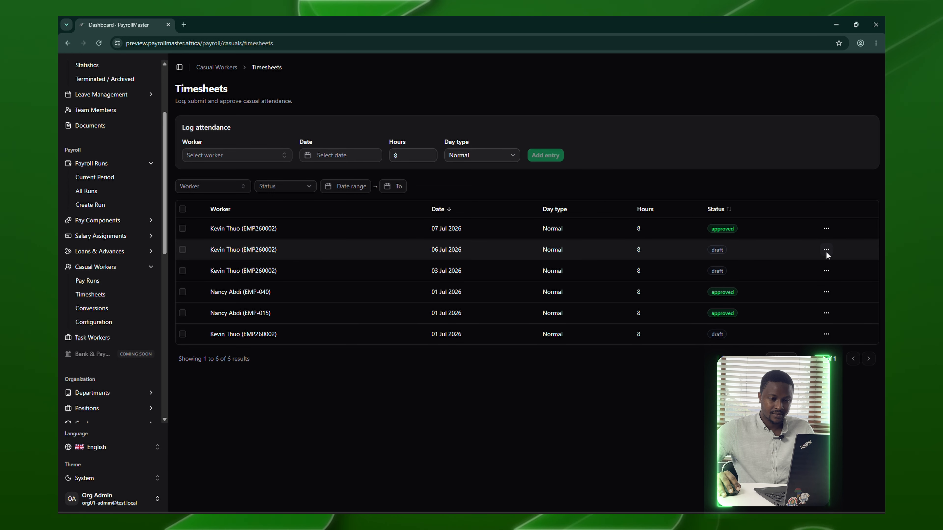
{"action": "left_click", "coordinate": [826, 271]}
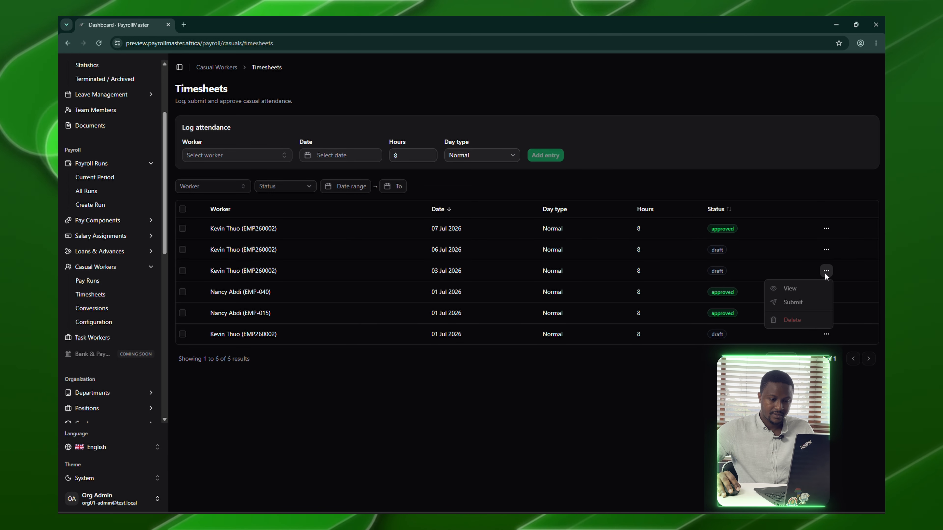
{"action": "left_click", "coordinate": [826, 249]}
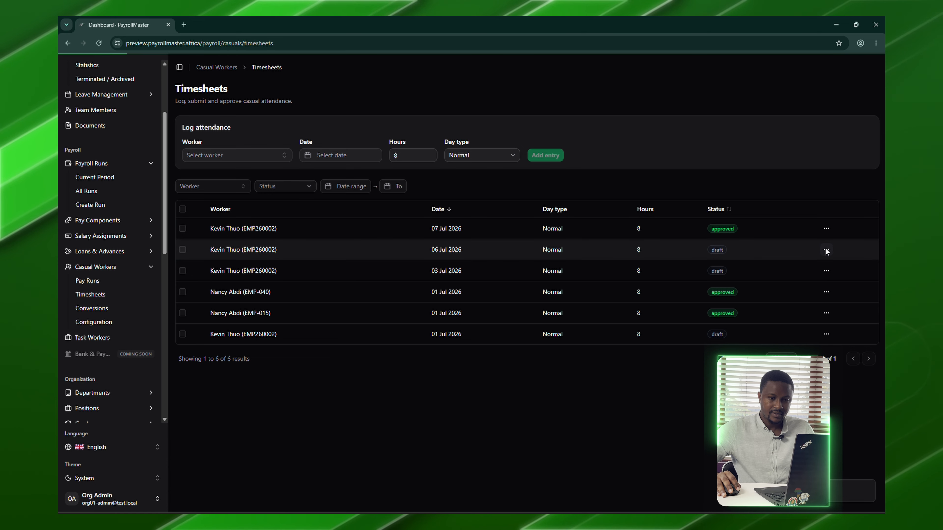
{"action": "left_click", "coordinate": [827, 250]}
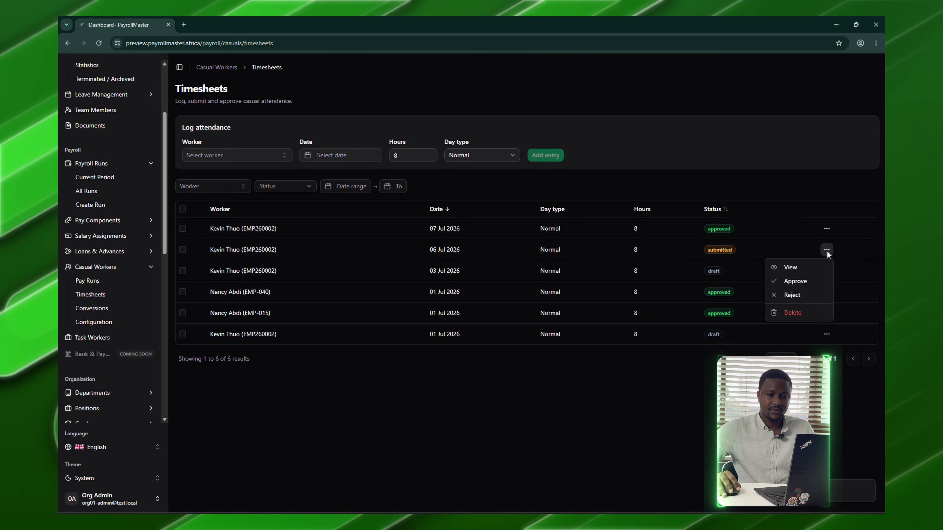
{"action": "left_click", "coordinate": [809, 284]}
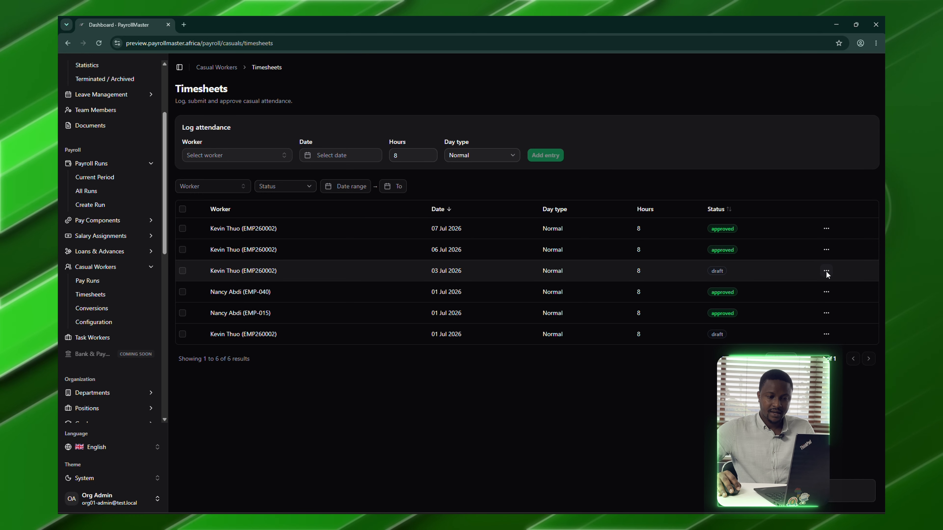
- Submit and then reject the 03 Jul 2026 timesheet
{"action": "left_click", "coordinate": [826, 272]}
{"action": "left_click", "coordinate": [808, 301]}
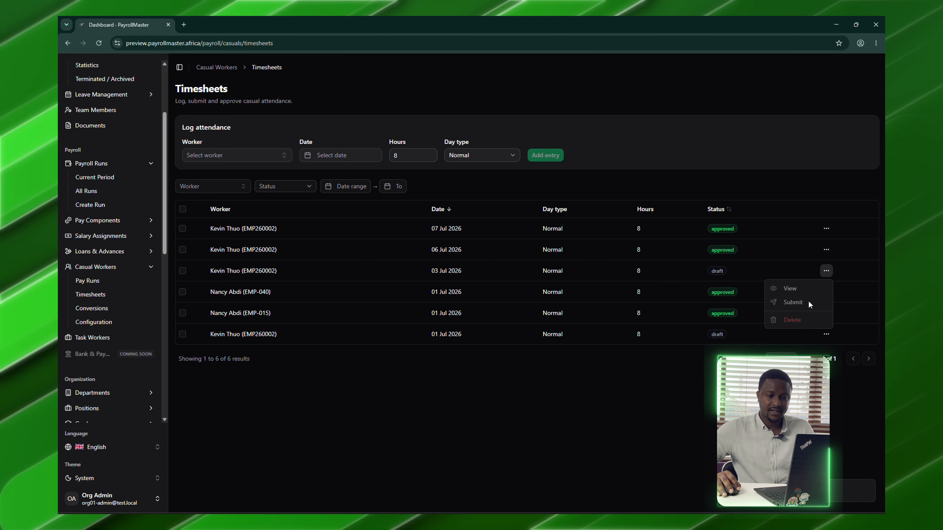
{"action": "left_click", "coordinate": [826, 275]}
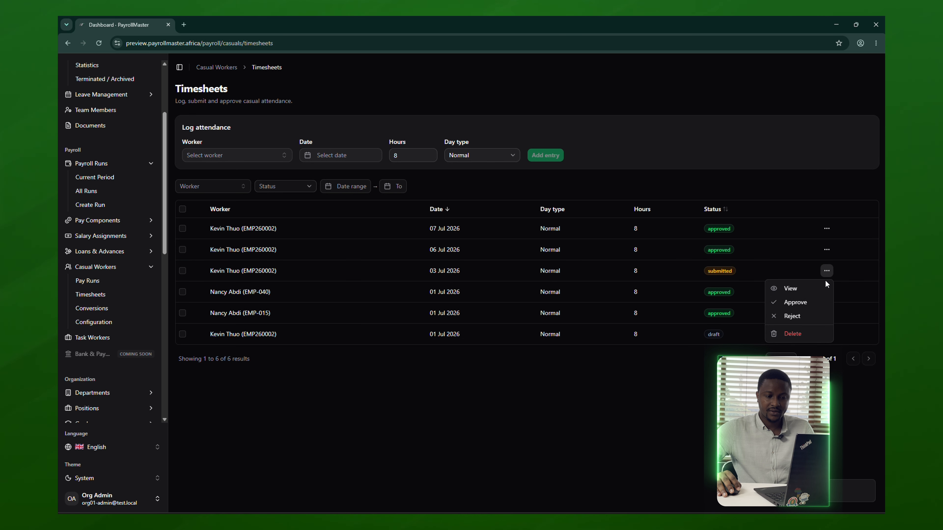
{"action": "left_click", "coordinate": [795, 315]}
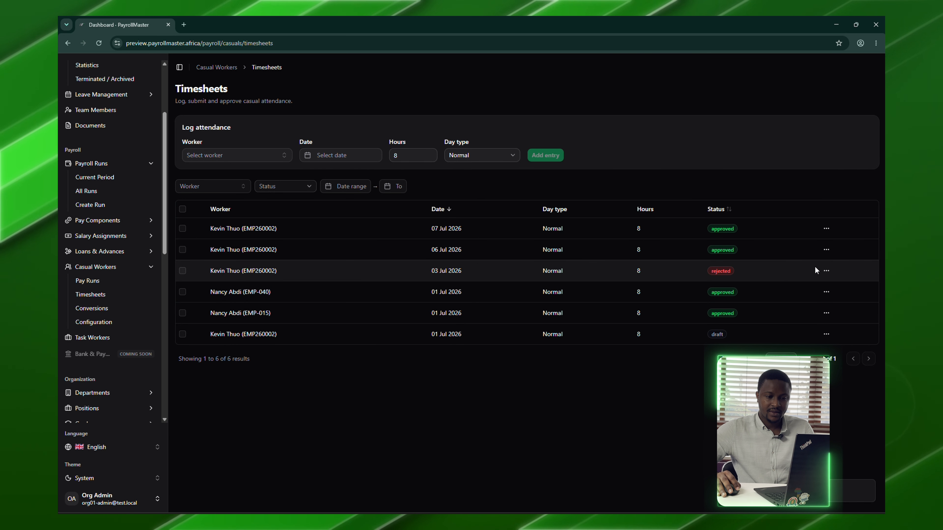
{"action": "left_click", "coordinate": [826, 271]}
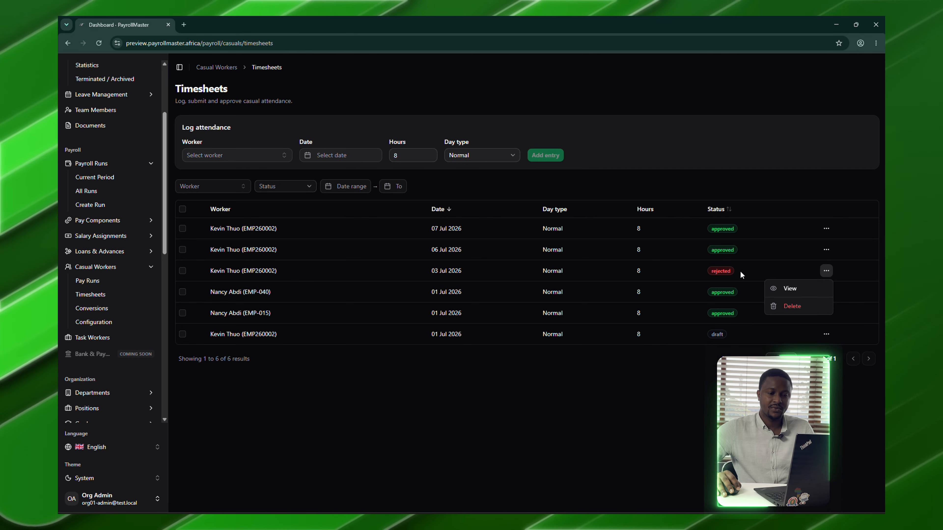
{"action": "left_click", "coordinate": [783, 339]}
- Submit and approve the bottom 01 Jul 2026 draft timesheet
{"action": "left_click", "coordinate": [826, 335]}
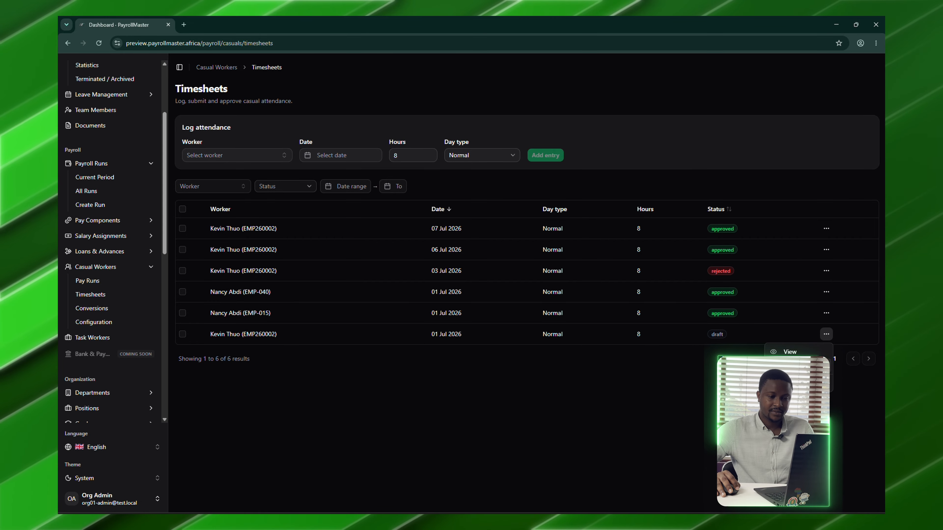
{"action": "left_click", "coordinate": [791, 365]}
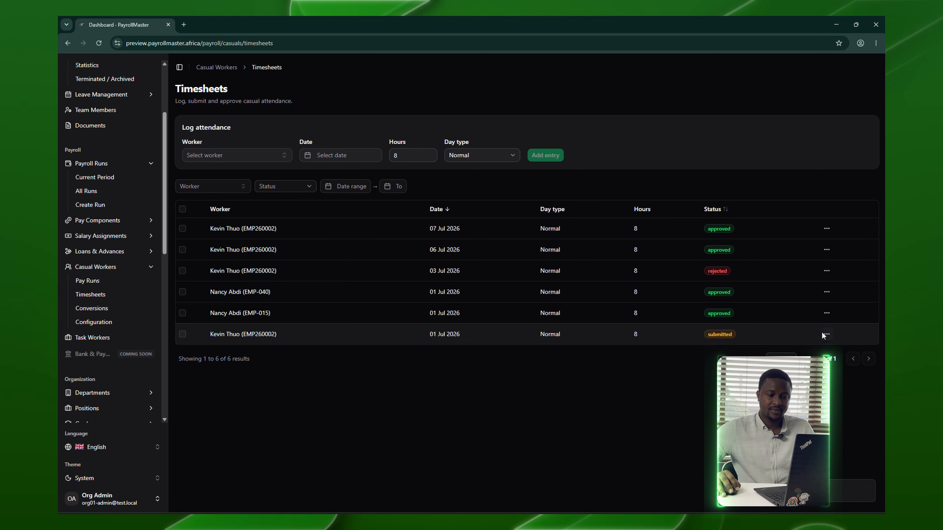
{"action": "left_click", "coordinate": [820, 333]}
{"action": "left_click", "coordinate": [791, 367]}
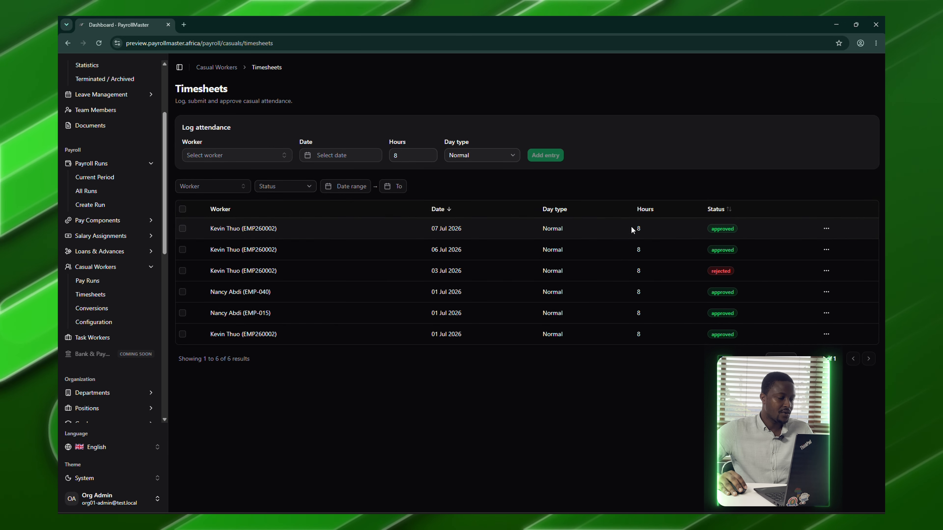
- Revert the 01–31 Jul 2026 casual pay run to draft and recalculate it: 2 workers, KES 4,000.00 gross
{"action": "left_click", "coordinate": [89, 281]}
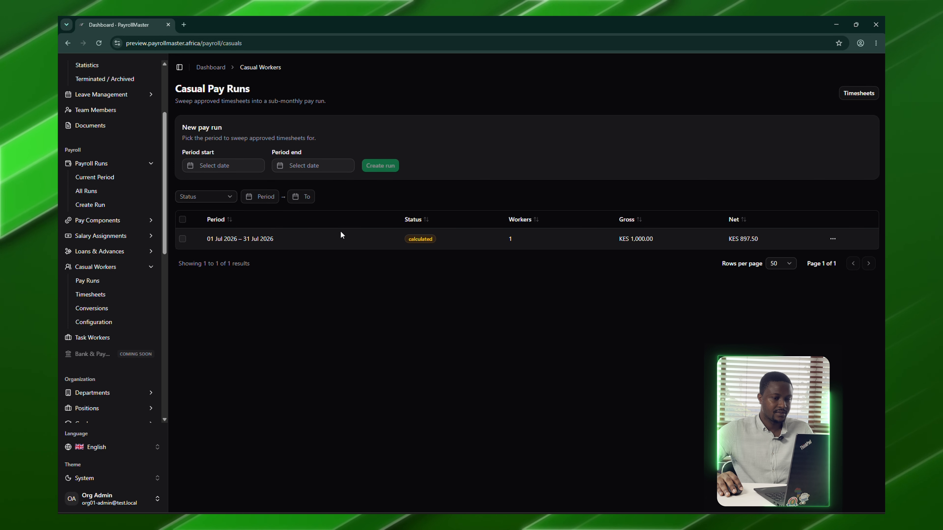
{"action": "left_click", "coordinate": [831, 239]}
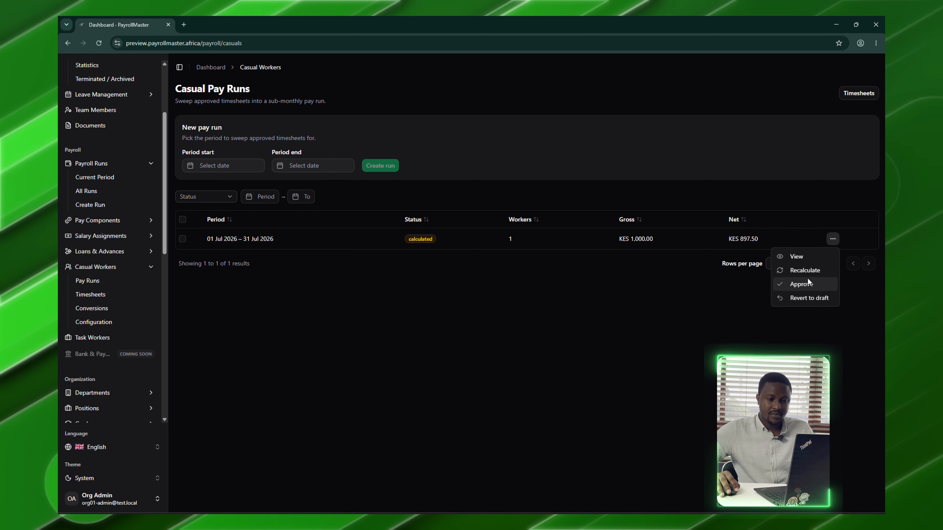
{"action": "left_click", "coordinate": [809, 298]}
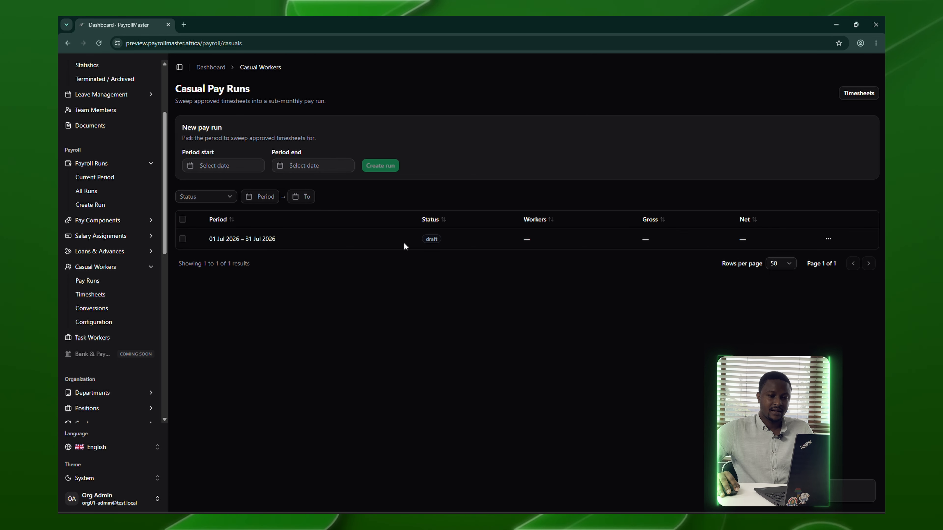
{"action": "left_click", "coordinate": [828, 238]}
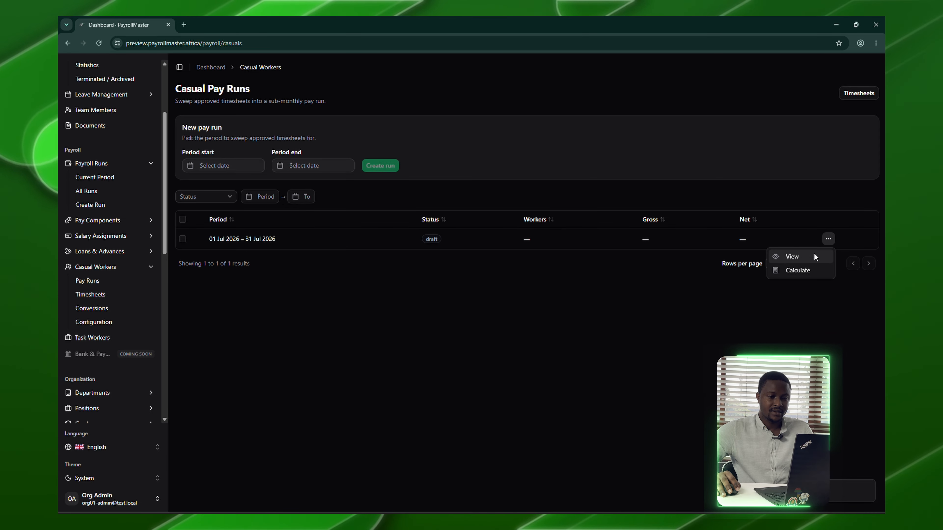
{"action": "left_click", "coordinate": [803, 270]}
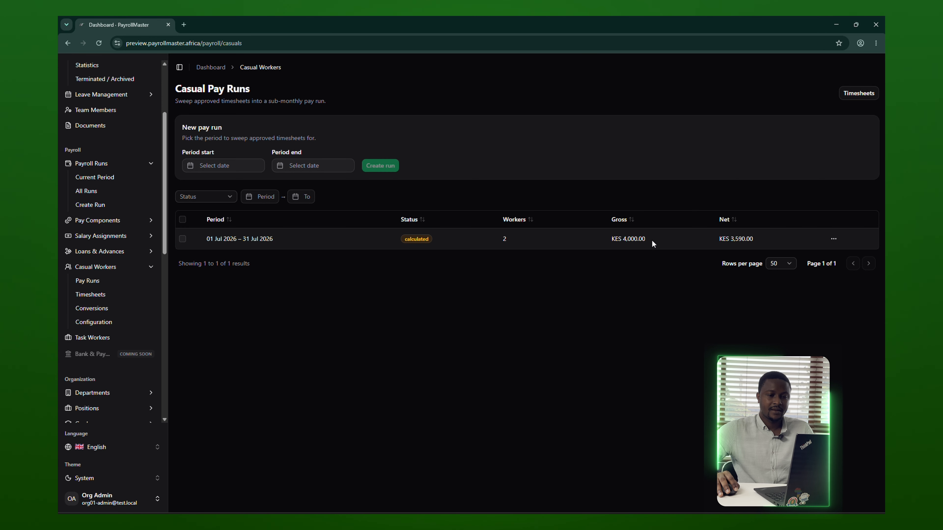
- Check the 3-day worker's July payslip (KES 3,000.00 gross, KES 2,692.50 net), then return to the run
{"action": "left_click", "coordinate": [833, 239]}
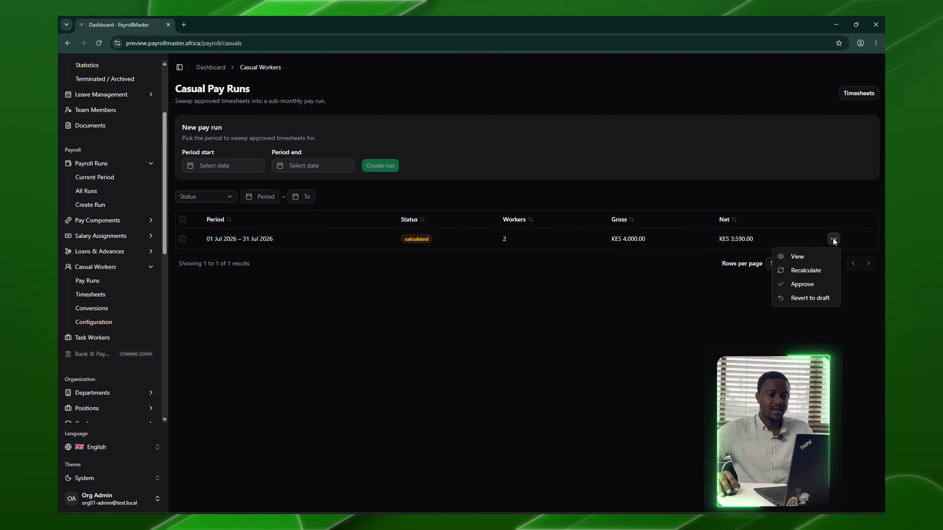
{"action": "left_click", "coordinate": [814, 255]}
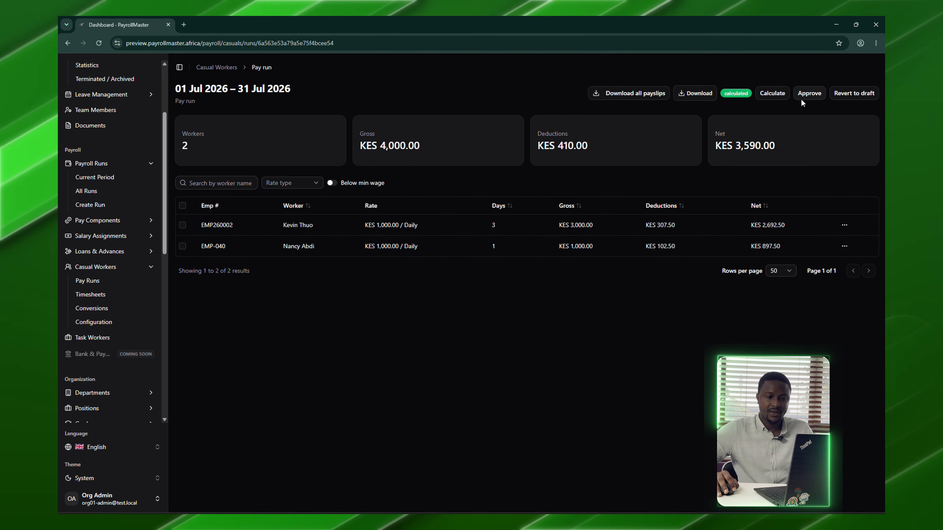
{"action": "left_click", "coordinate": [844, 225]}
{"action": "left_click", "coordinate": [835, 242]}
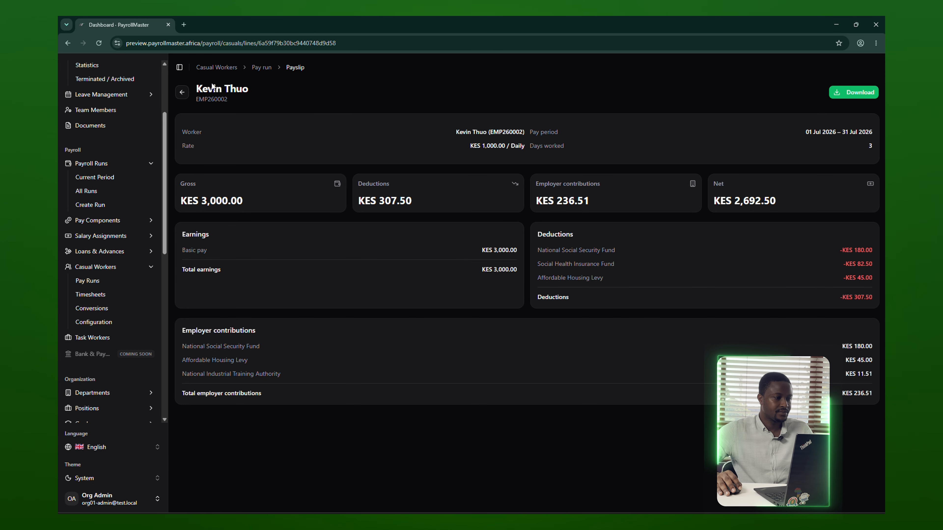
{"action": "left_click", "coordinate": [183, 93]}
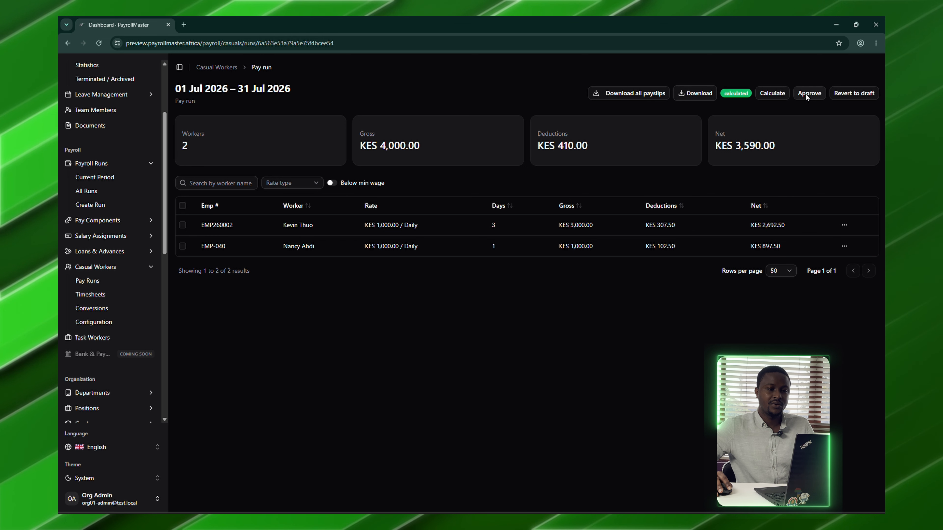
- Approve the 01–31 Jul 2026 casual pay run and mark it completed
{"action": "left_click", "coordinate": [805, 93]}
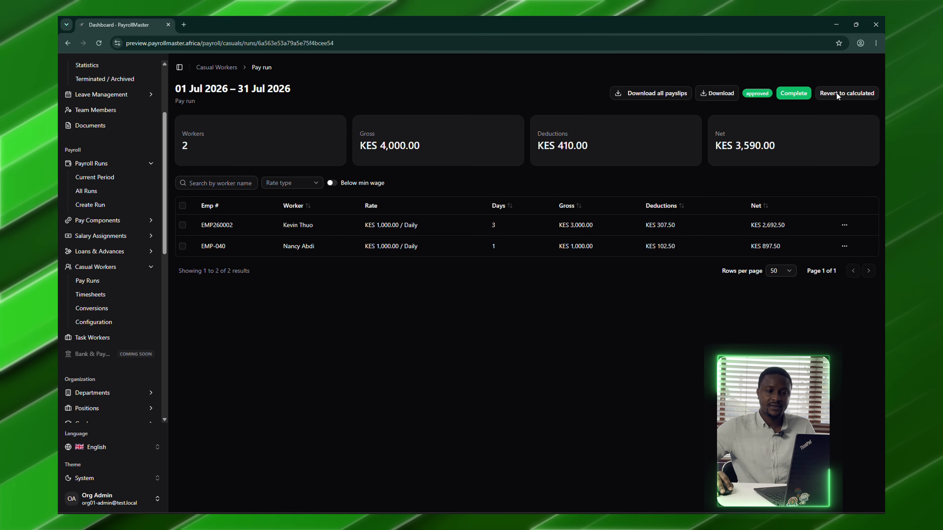
{"action": "left_click", "coordinate": [803, 94]}
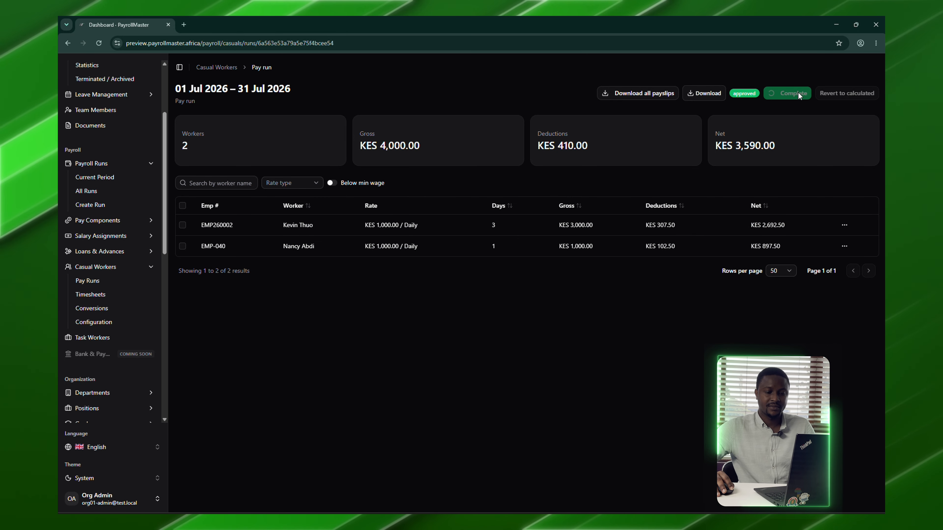